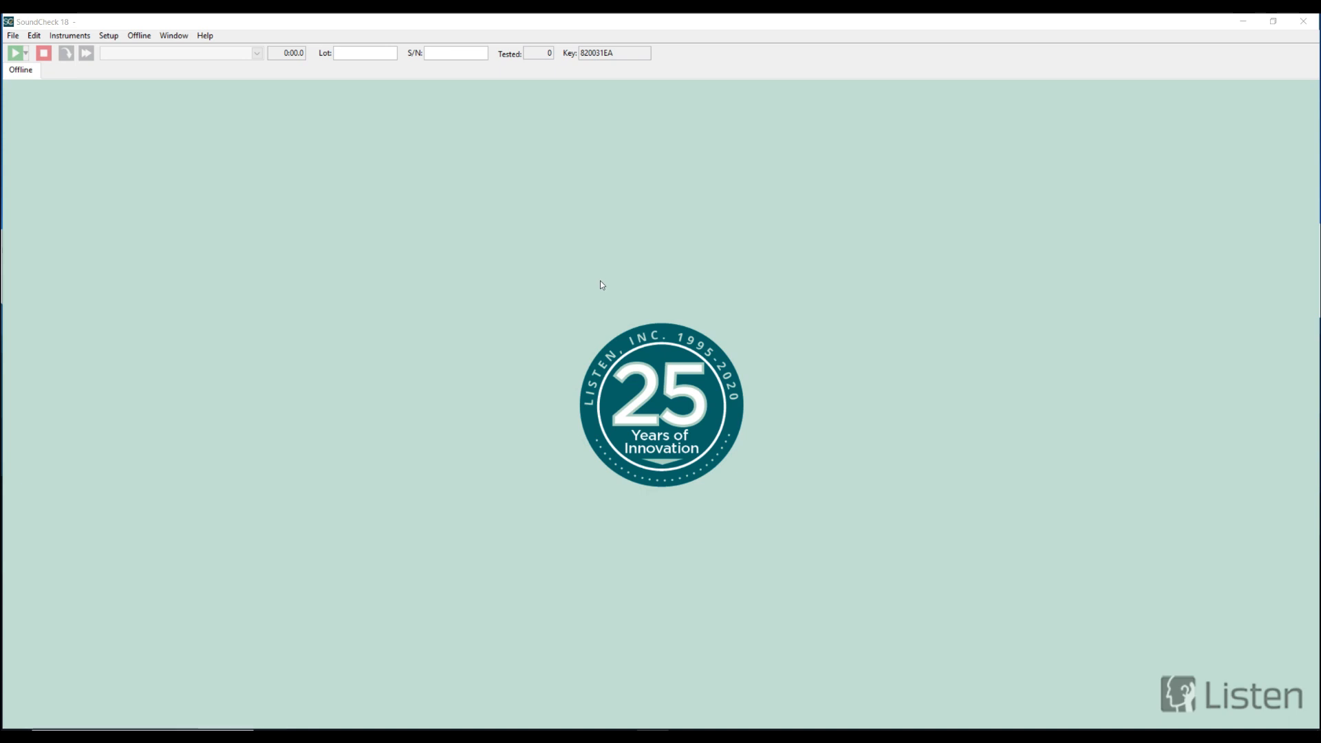
# Step: Open the offline SoundMap time-frequency analysis tool and shift its window slightly
pyautogui.click(140, 36)
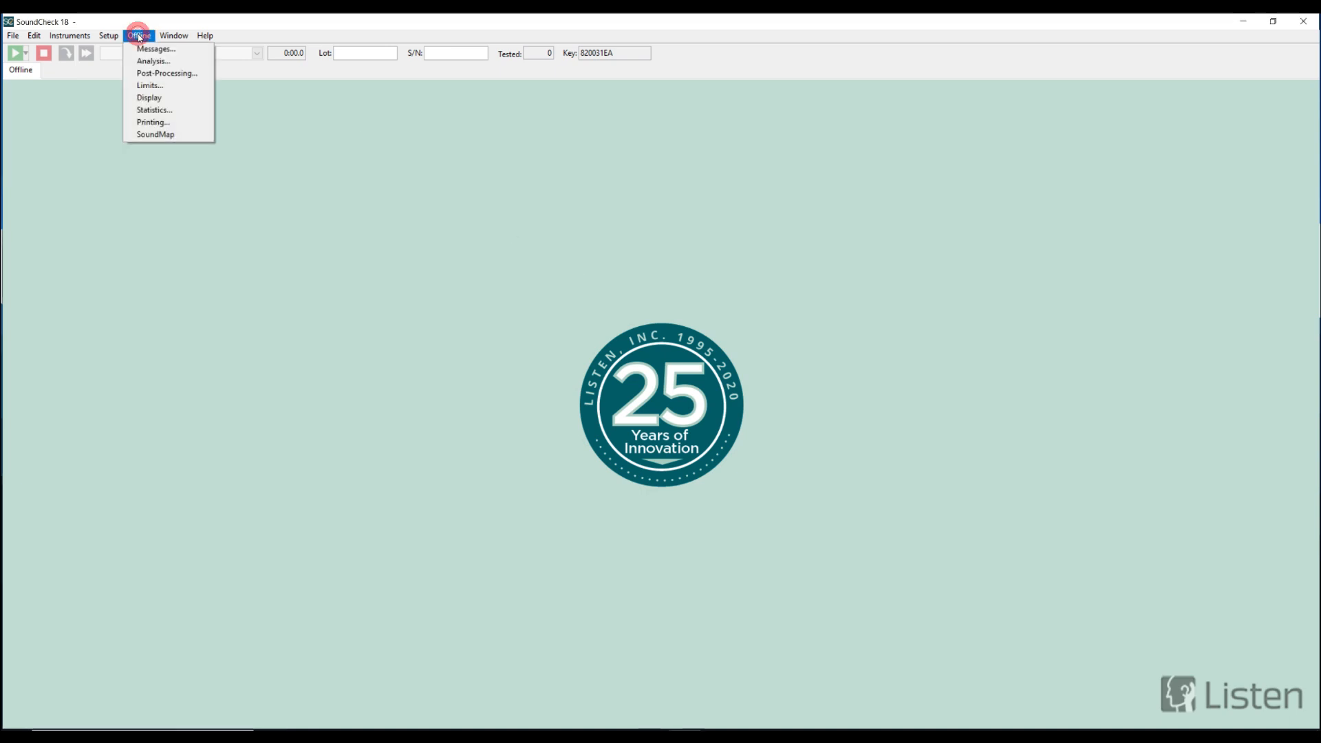
pyautogui.click(157, 135)
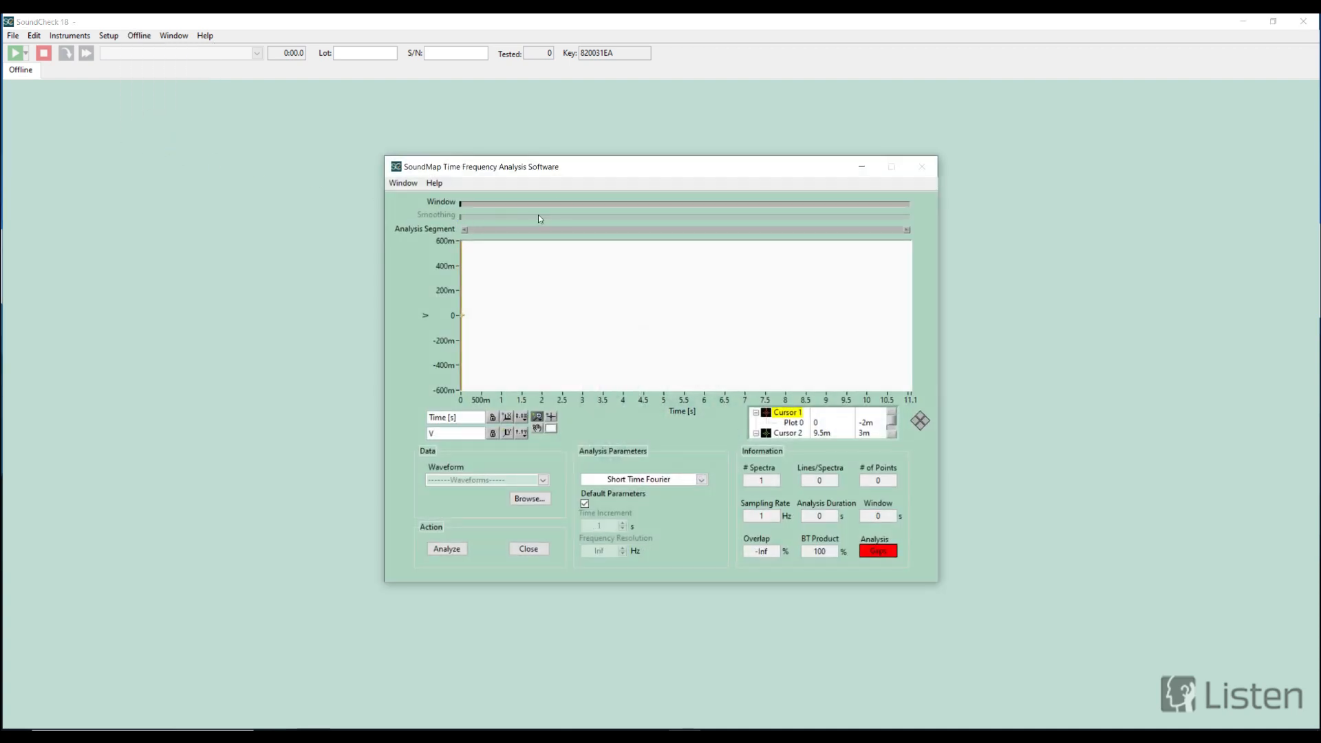
pyautogui.moveTo(580, 172); pyautogui.dragTo(596, 171)
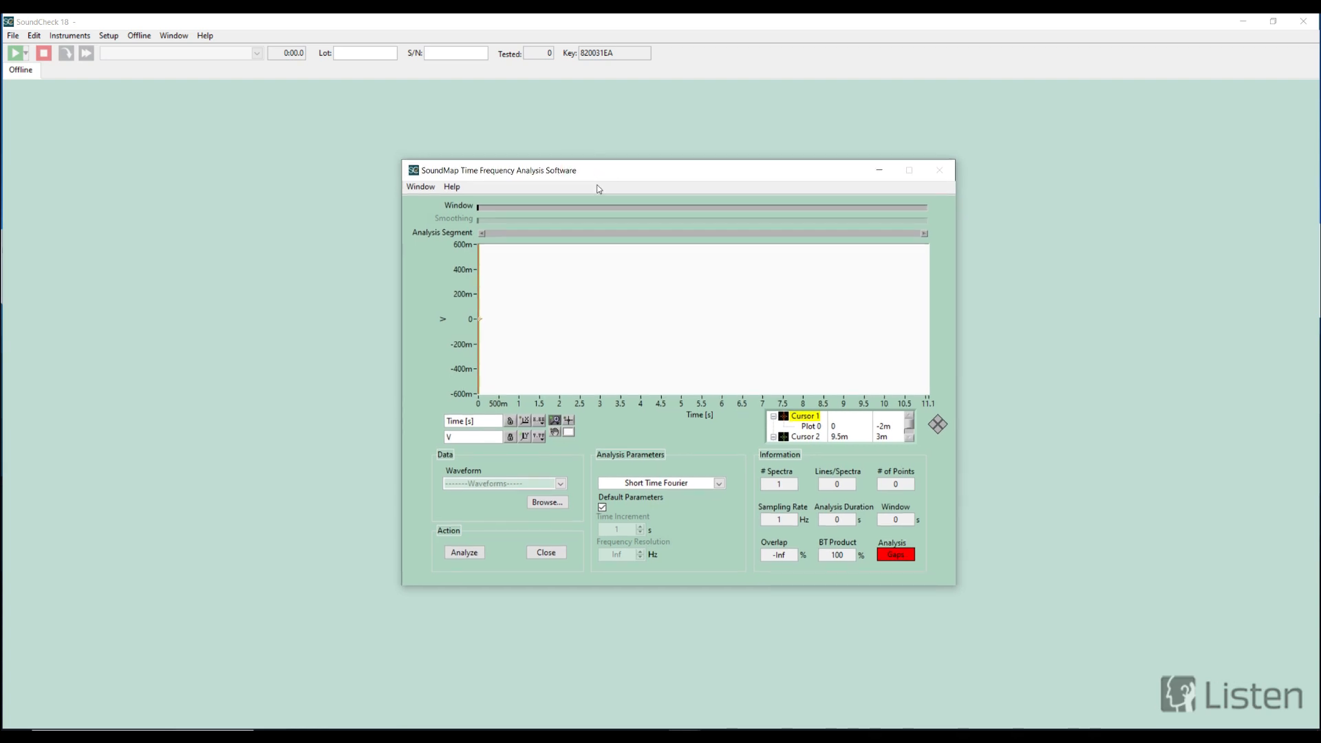
# Step: Check the list of waveforms in memory and open the file browser for loading data
pyautogui.click(561, 483)
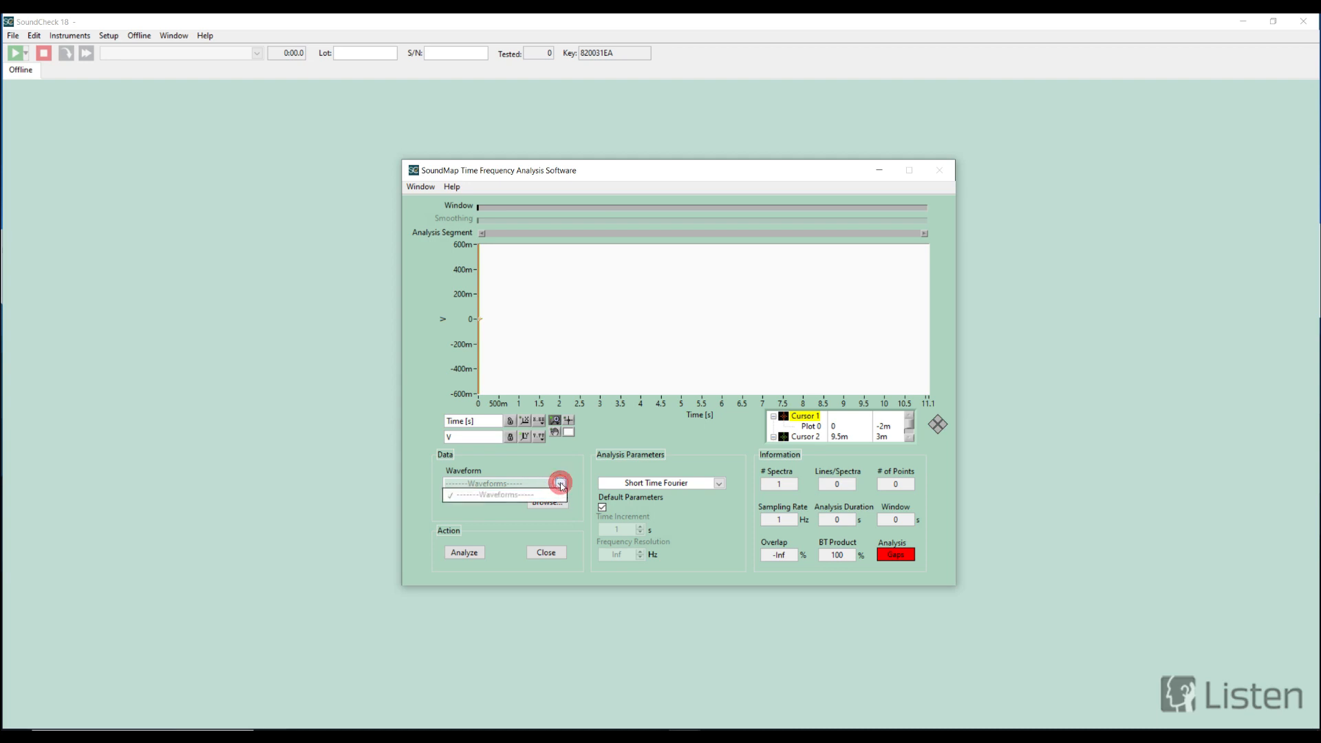
pyautogui.click(494, 514)
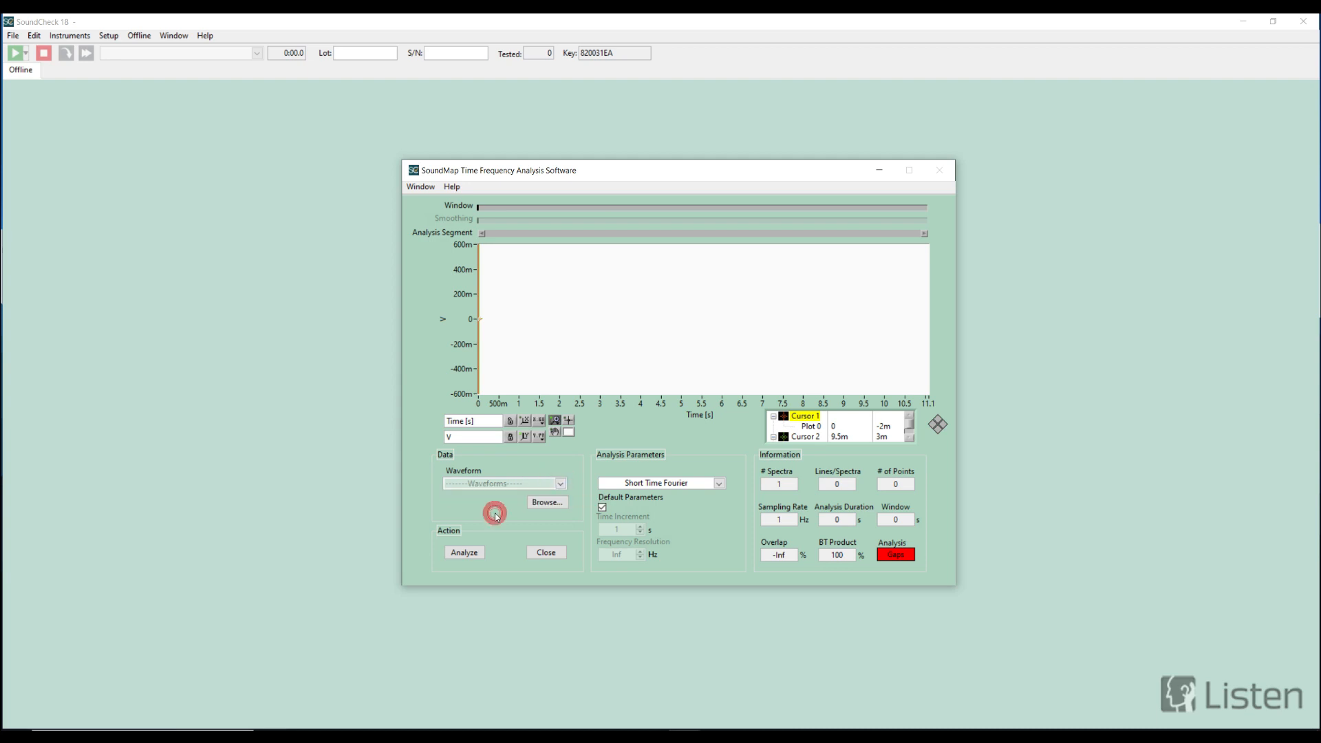
pyautogui.click(547, 503)
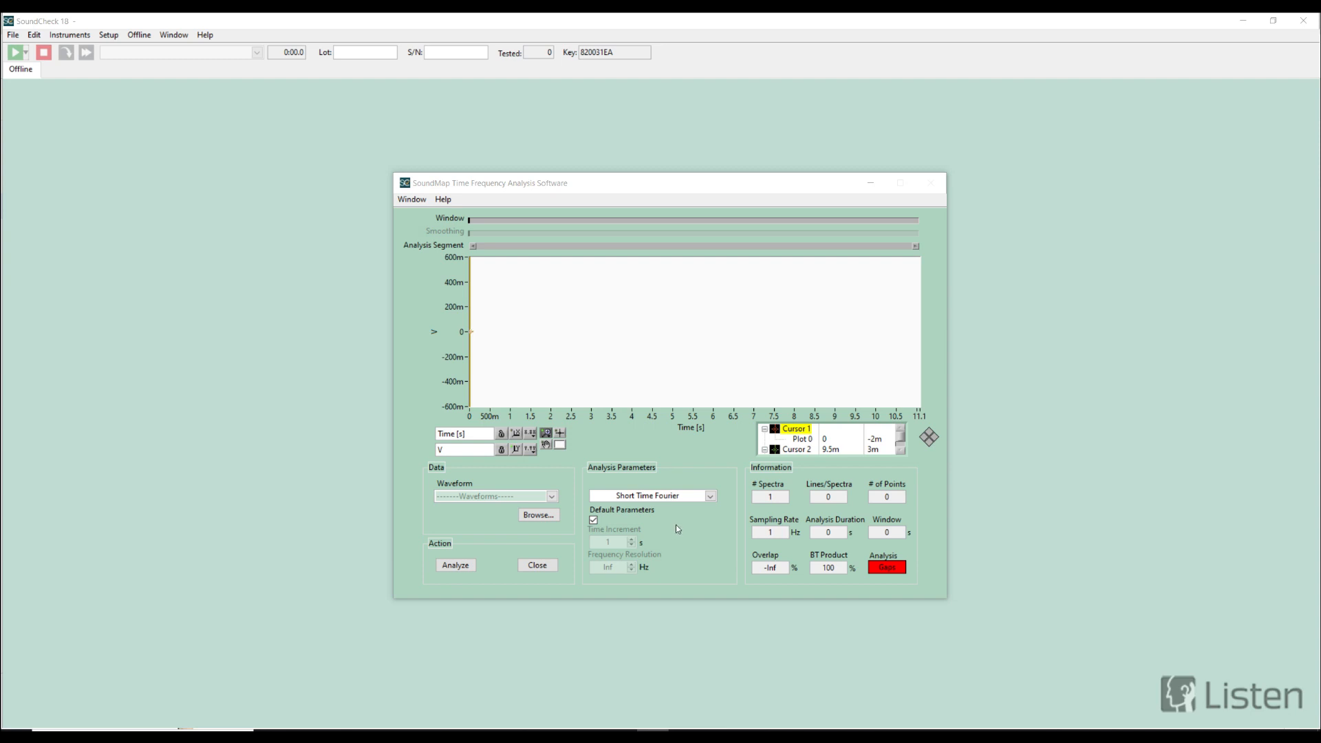
# Step: Switch the analysis method to Cumulative Spectral Decay, to Wigner-Ville, and finally to Wavelet
pyautogui.click(668, 496)
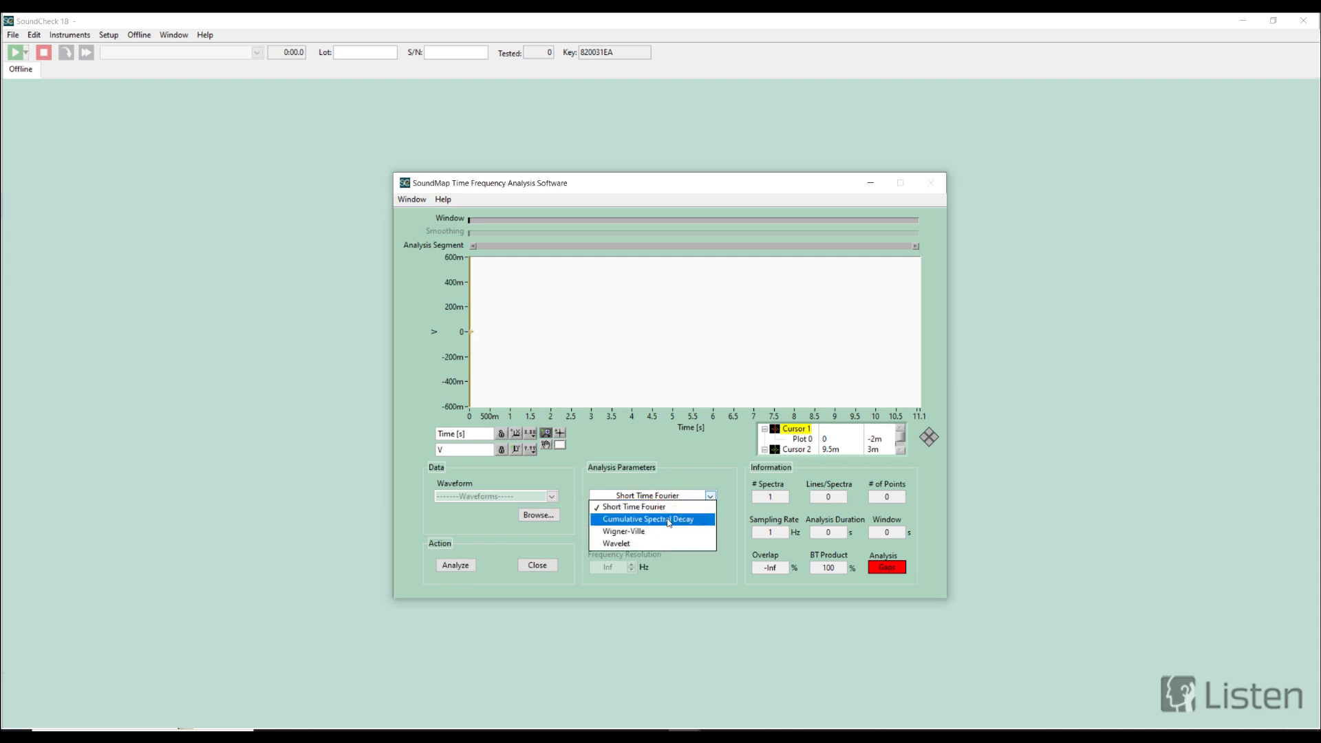
pyautogui.click(664, 521)
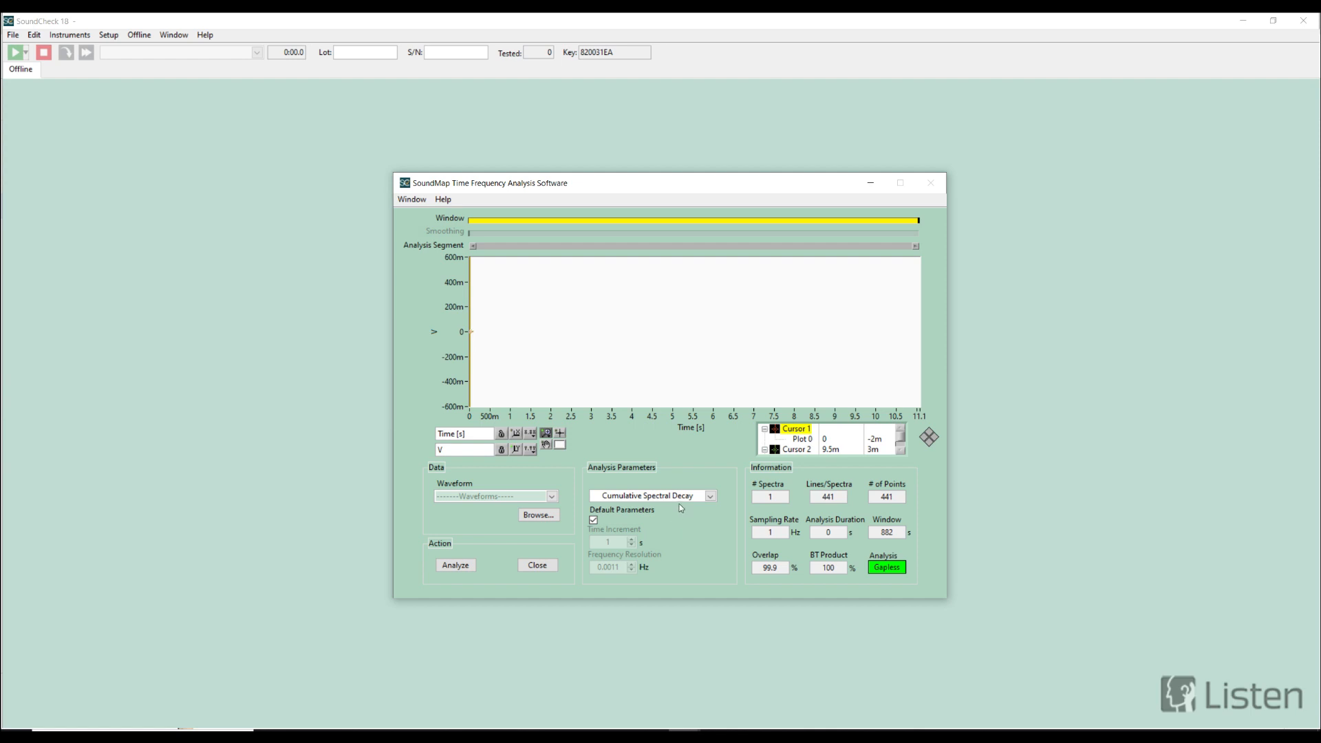
pyautogui.click(680, 498)
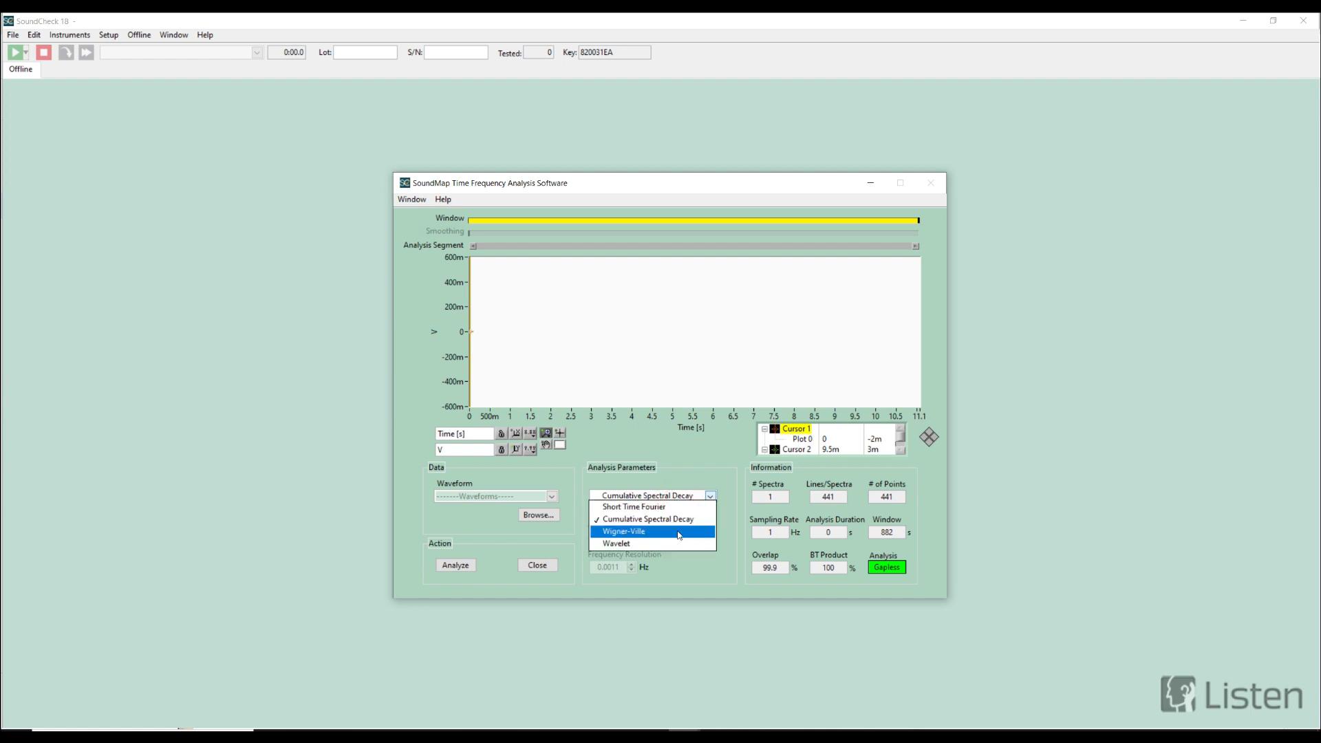
pyautogui.click(679, 532)
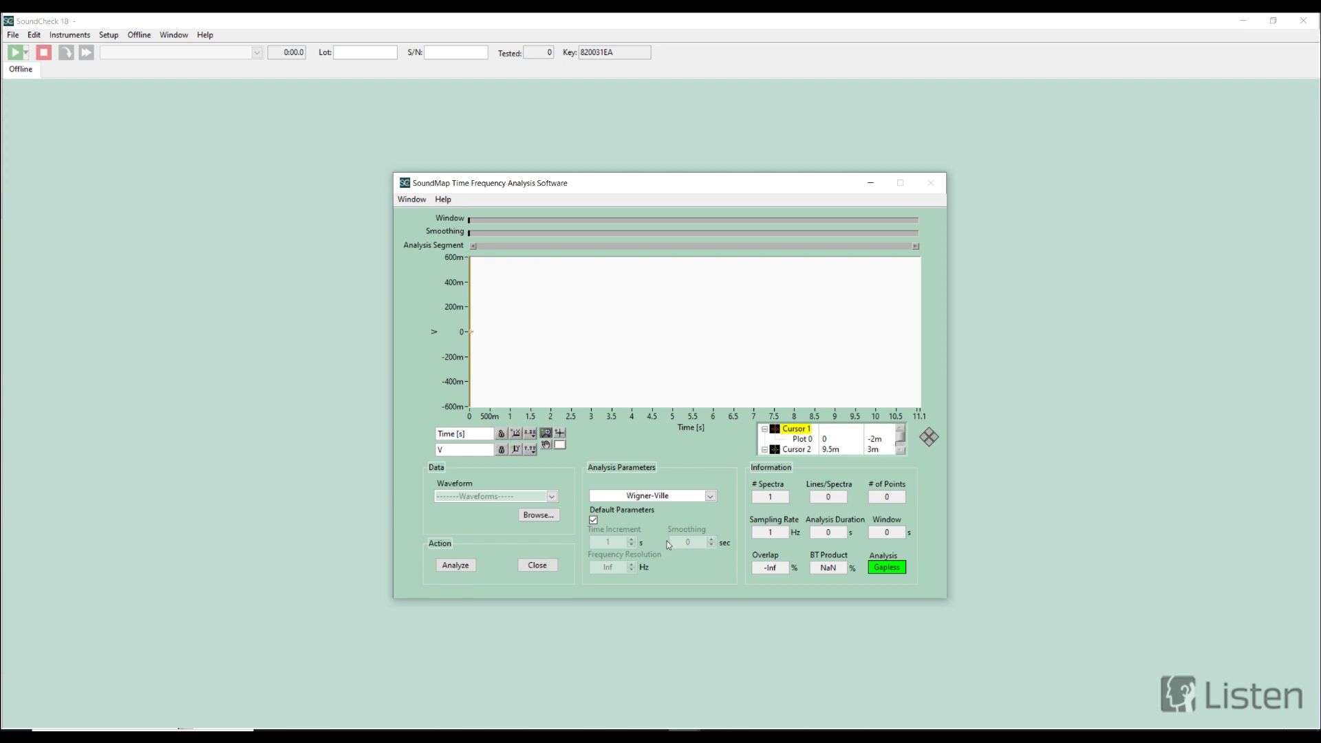
pyautogui.click(676, 497)
pyautogui.click(666, 546)
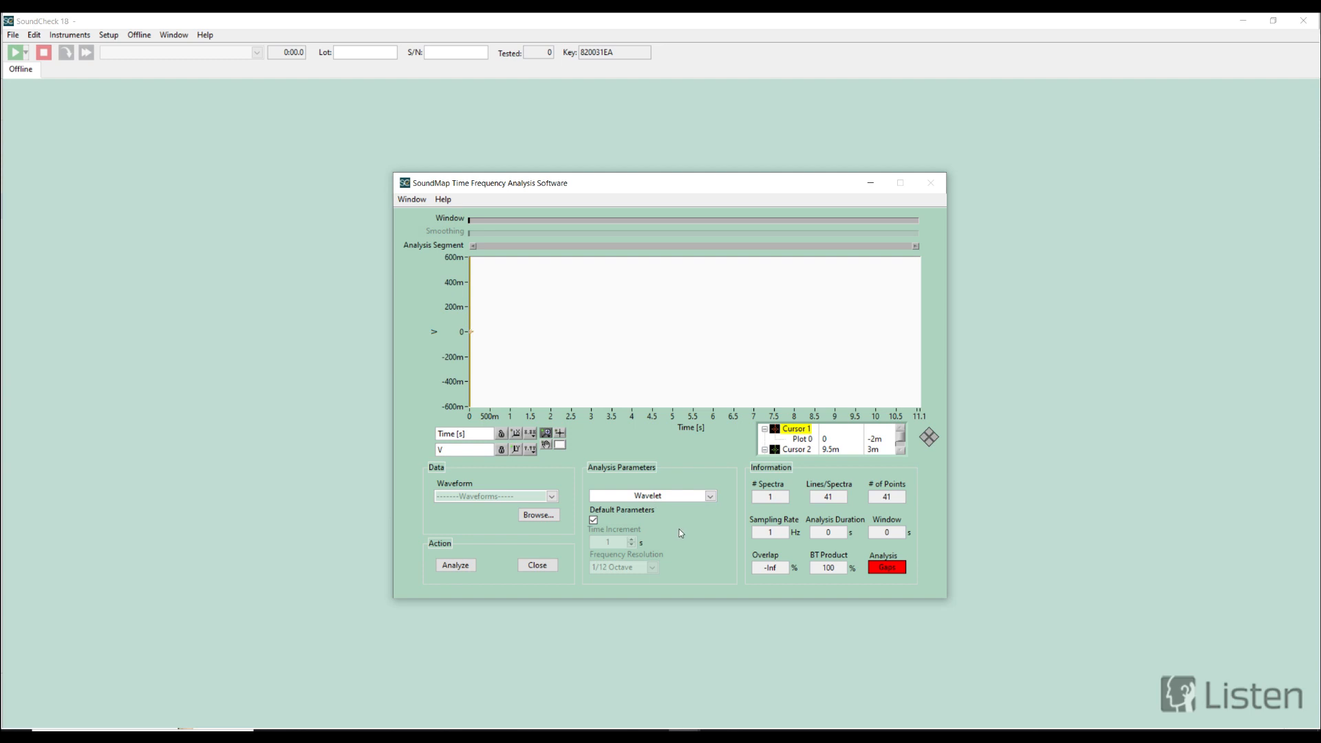
# Step: Load the demo map 4 Pulses - Wigner.map from the SoundMap Demo Data folder
pyautogui.click(541, 516)
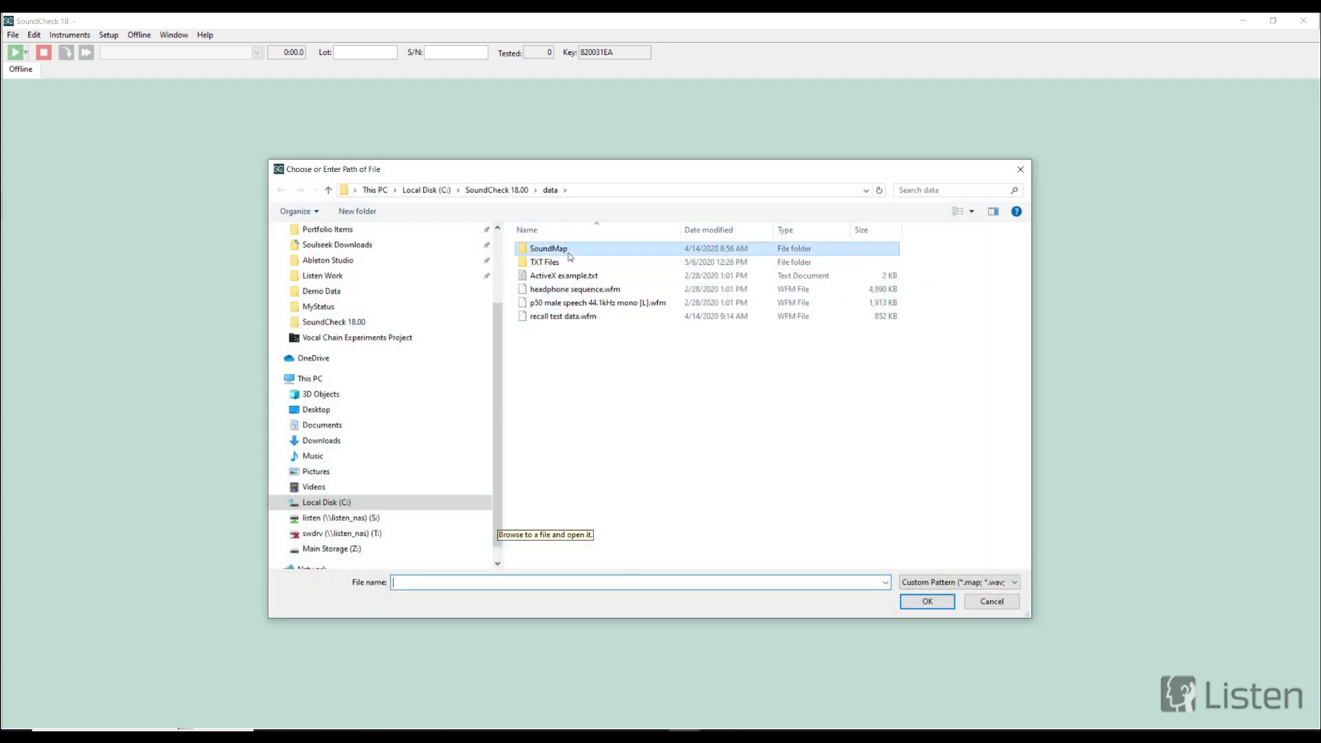
pyautogui.doubleClick(570, 254)
pyautogui.click(577, 250)
pyautogui.doubleClick(577, 249)
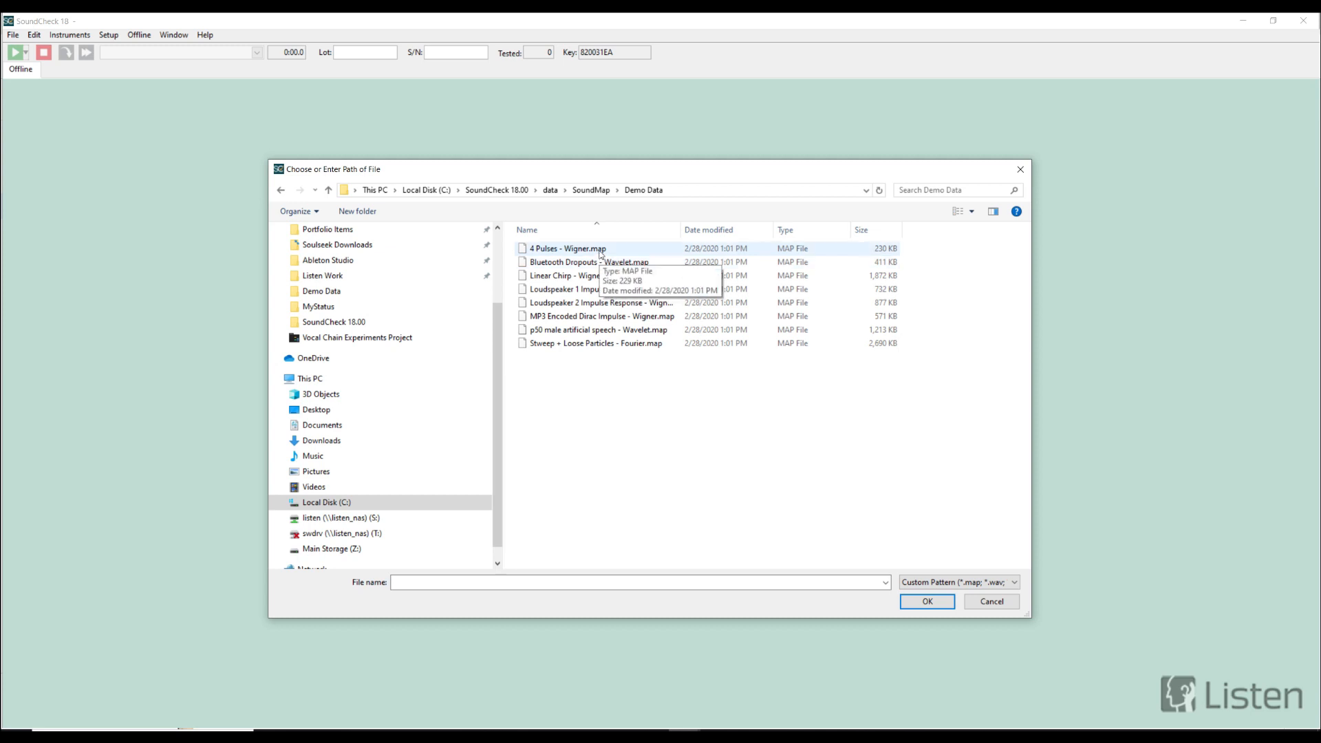
pyautogui.click(600, 250)
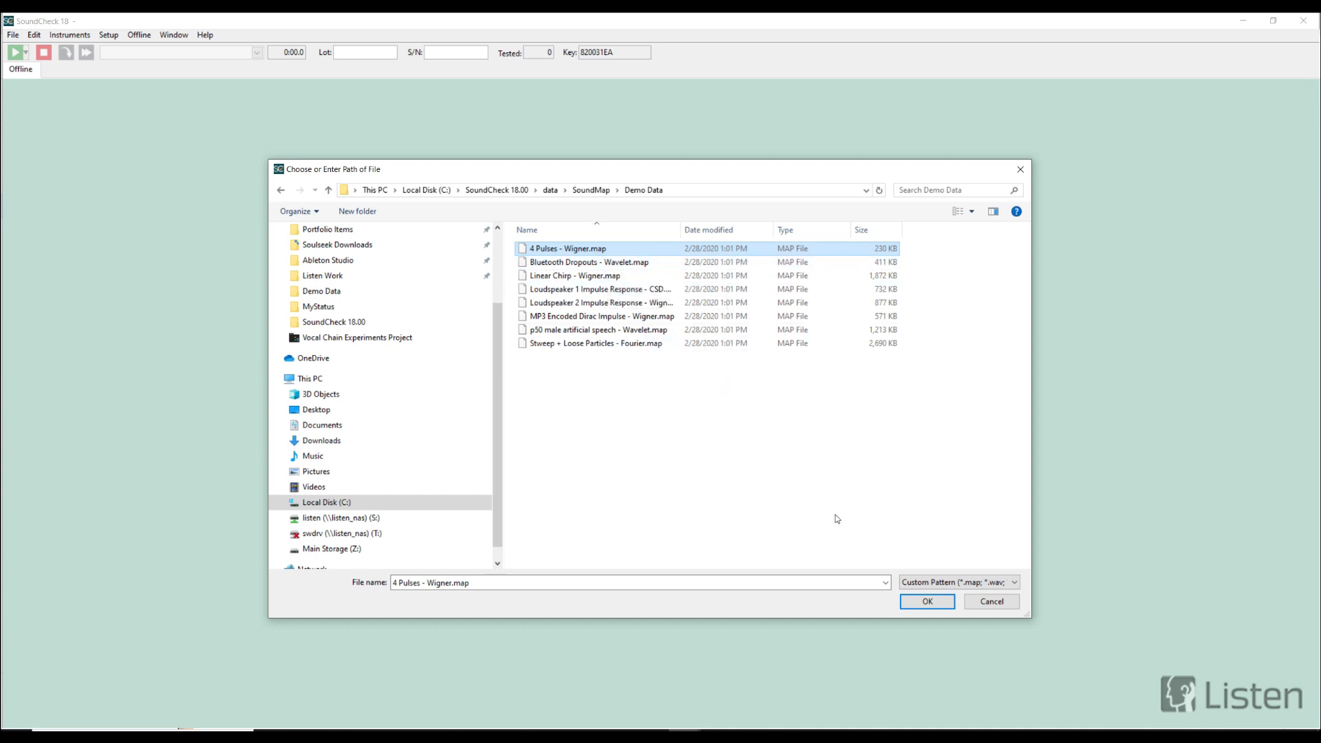
pyautogui.click(927, 602)
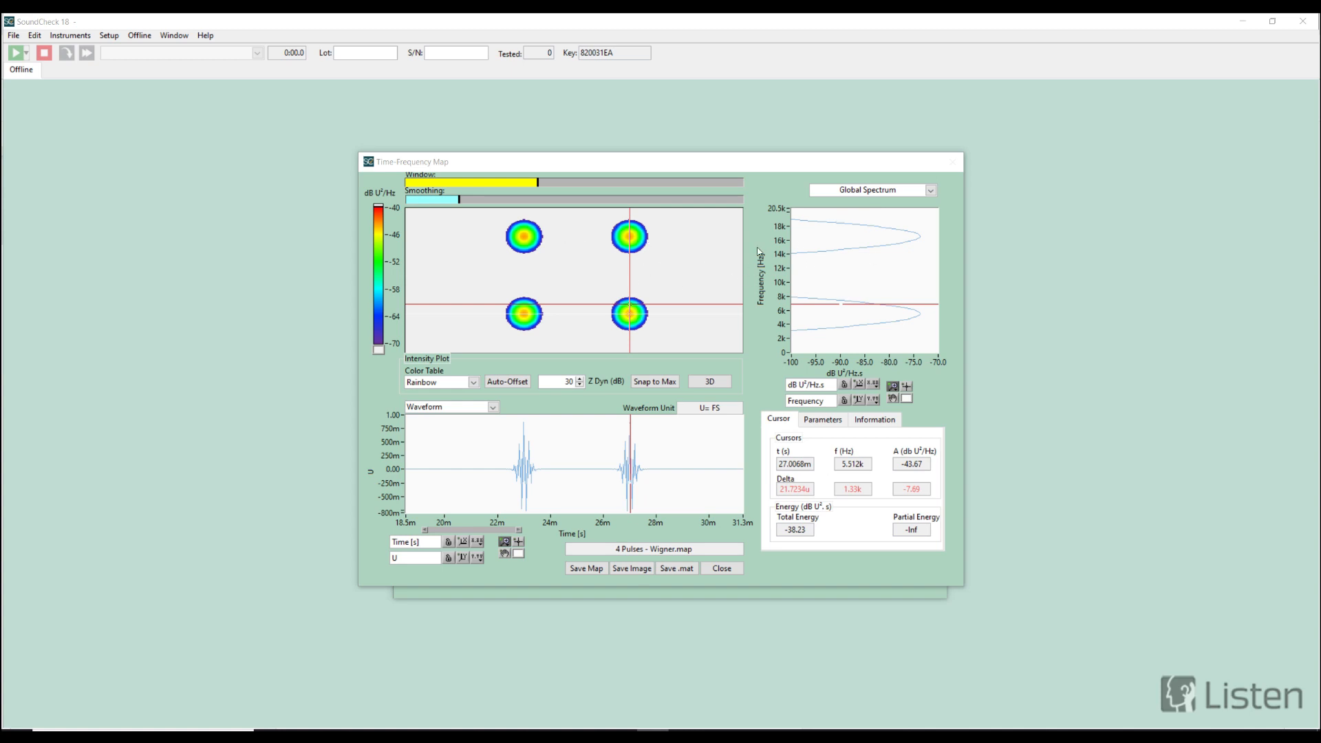
# Step: Set the spectrum graph to Inst. Spectrum and check the display options of the waveform graph
pyautogui.click(931, 190)
pyautogui.click(878, 203)
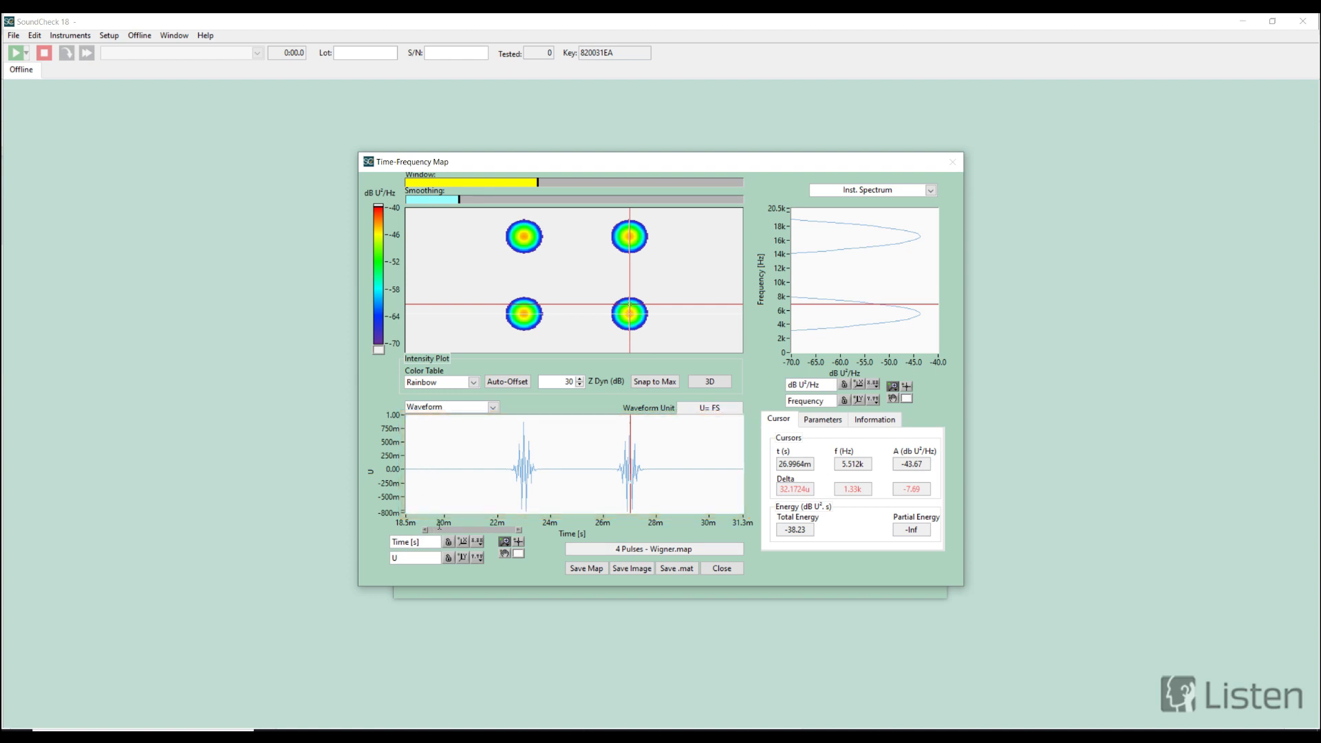
pyautogui.click(494, 407)
pyautogui.click(541, 411)
pyautogui.click(494, 407)
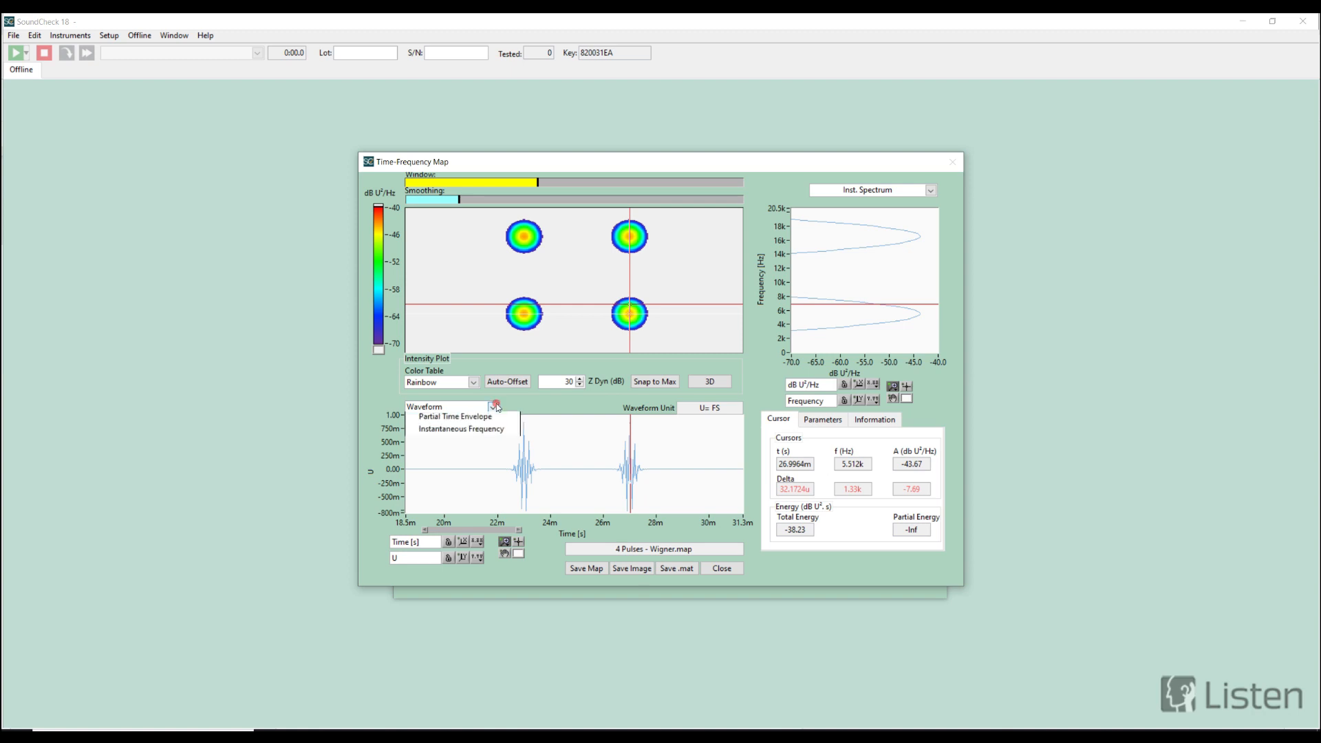
pyautogui.click(568, 413)
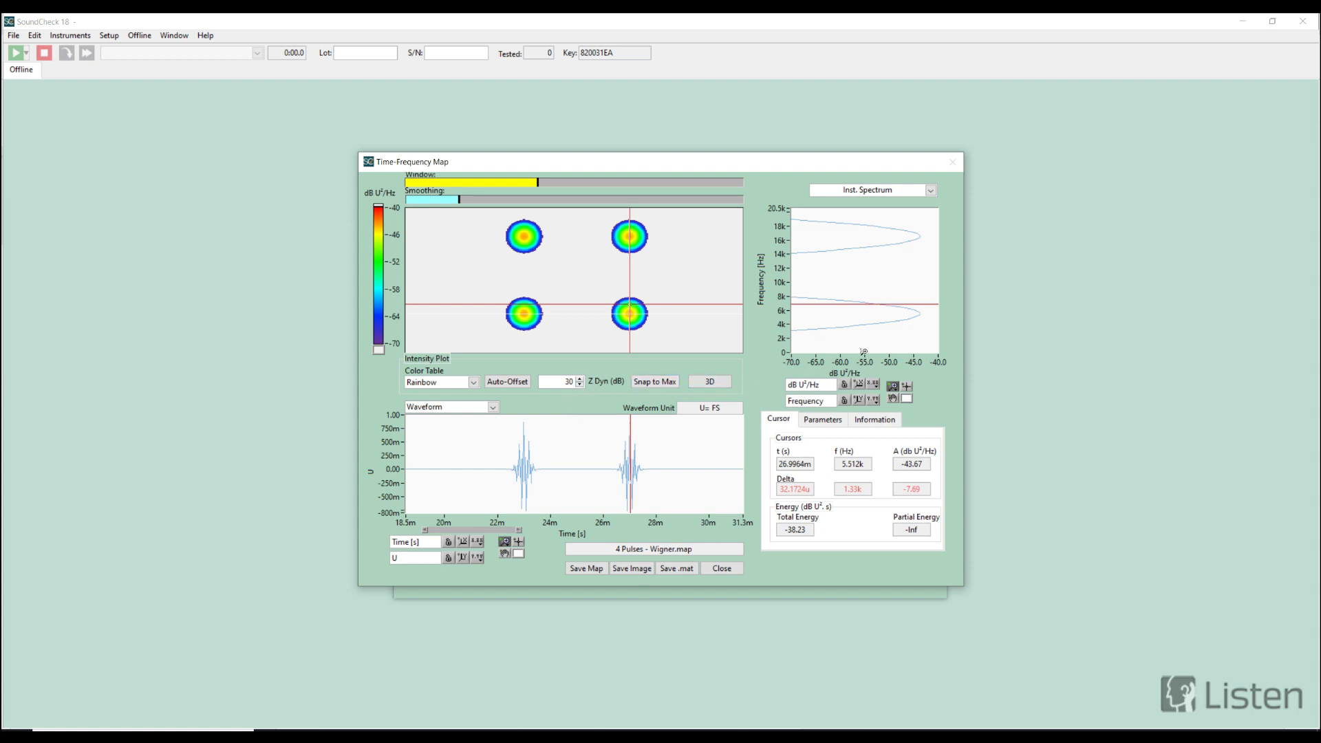
# Step: Open the 3D view of the four-pulse map and rotate the plot to inspect the peaks from several angles
pyautogui.click(724, 385)
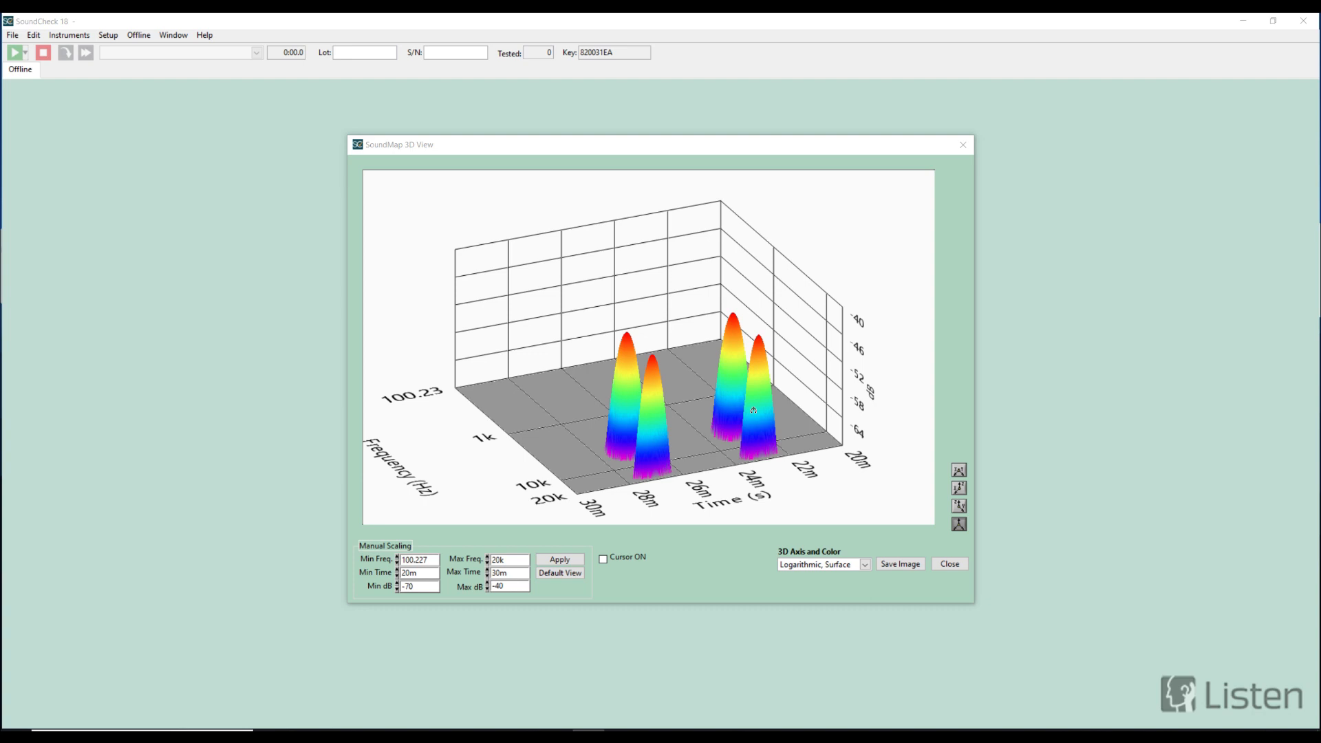
pyautogui.click(536, 431)
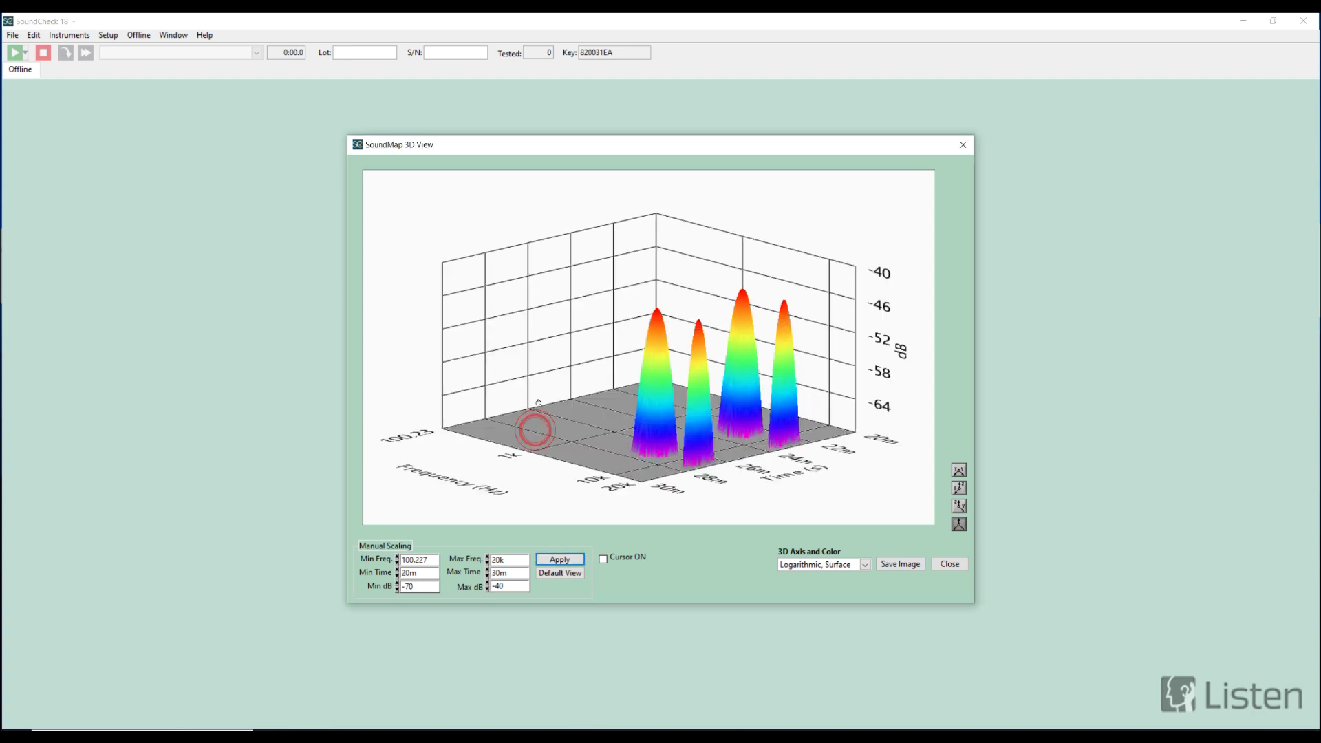
pyautogui.moveTo(582, 420); pyautogui.dragTo(615, 445)
pyautogui.moveTo(738, 474)
pyautogui.mouseDown()
pyautogui.moveTo(666, 457)
pyautogui.moveTo(609, 418)
pyautogui.moveTo(687, 446)
pyautogui.moveTo(702, 418)
pyautogui.moveTo(731, 483)
pyautogui.mouseUp()
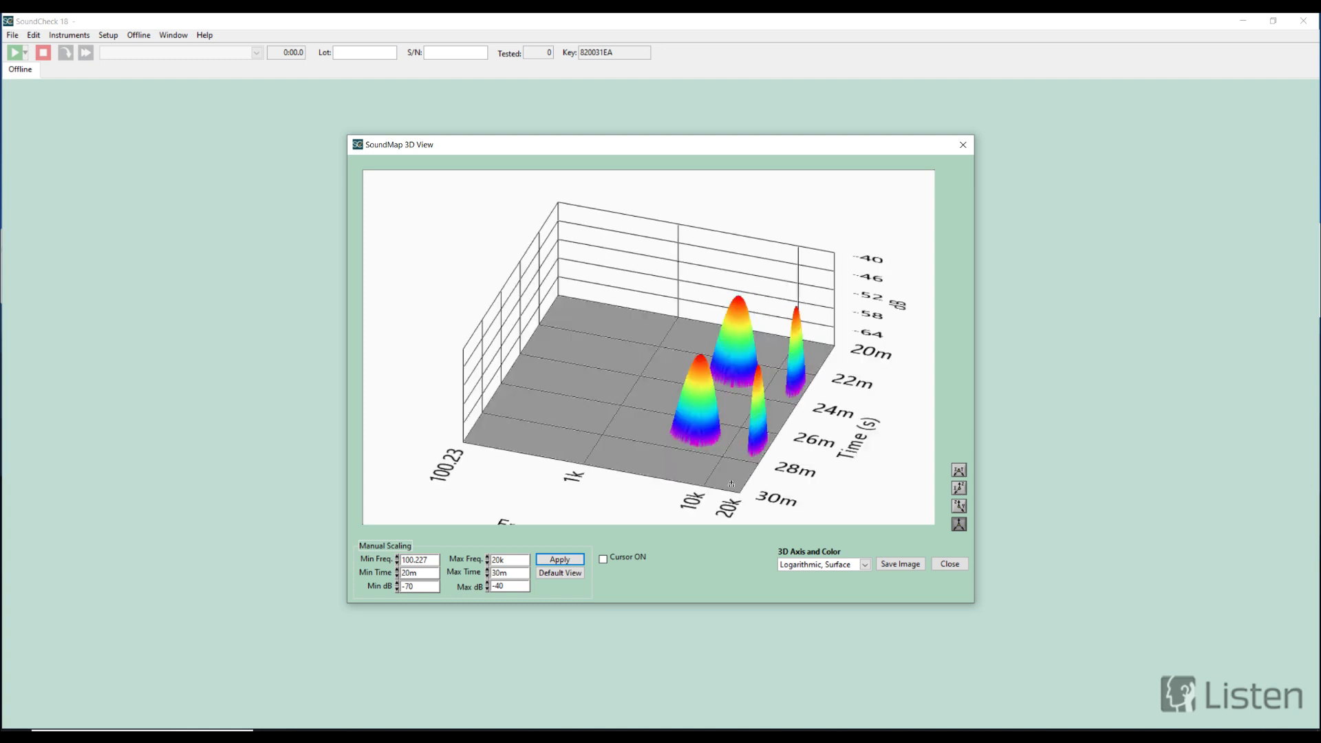
# Step: View the plot in the time-frequency, time-dB and frequency-dB projections, and return to the rotatable 3D perspective
pyautogui.click(960, 472)
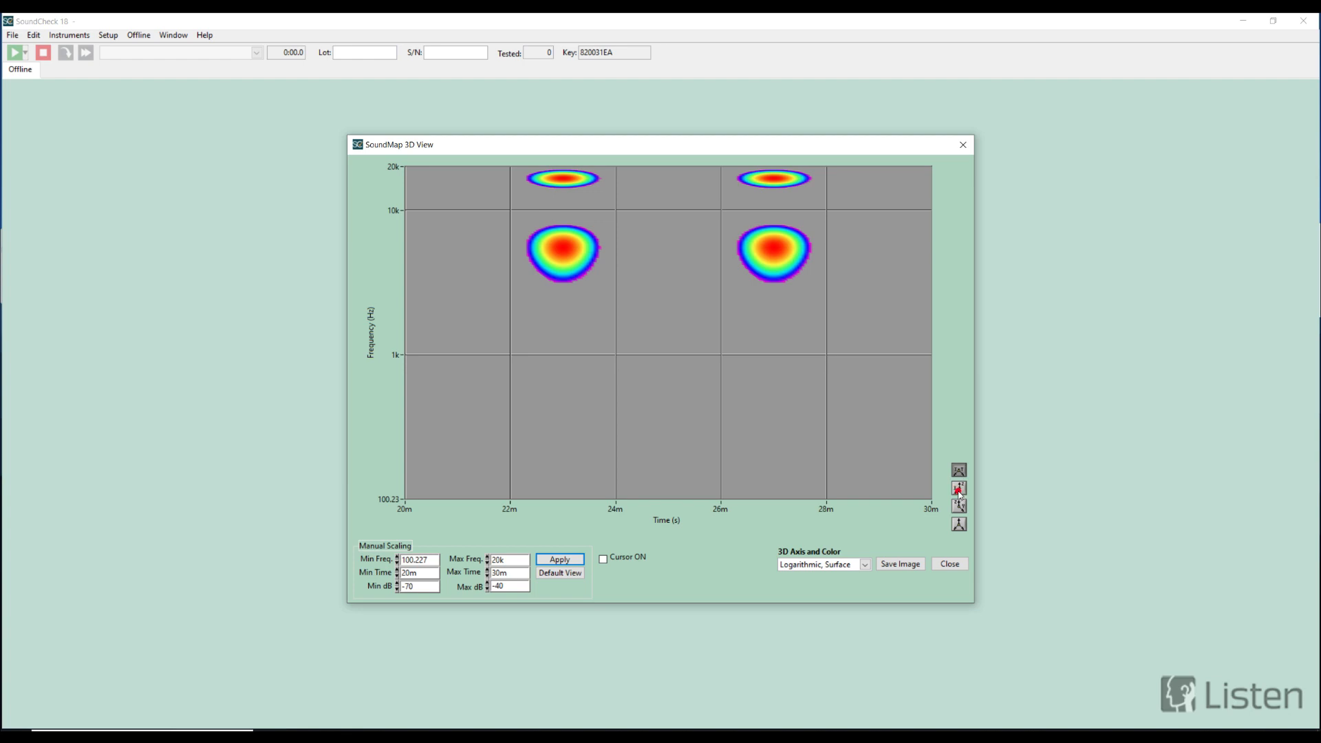
pyautogui.click(960, 490)
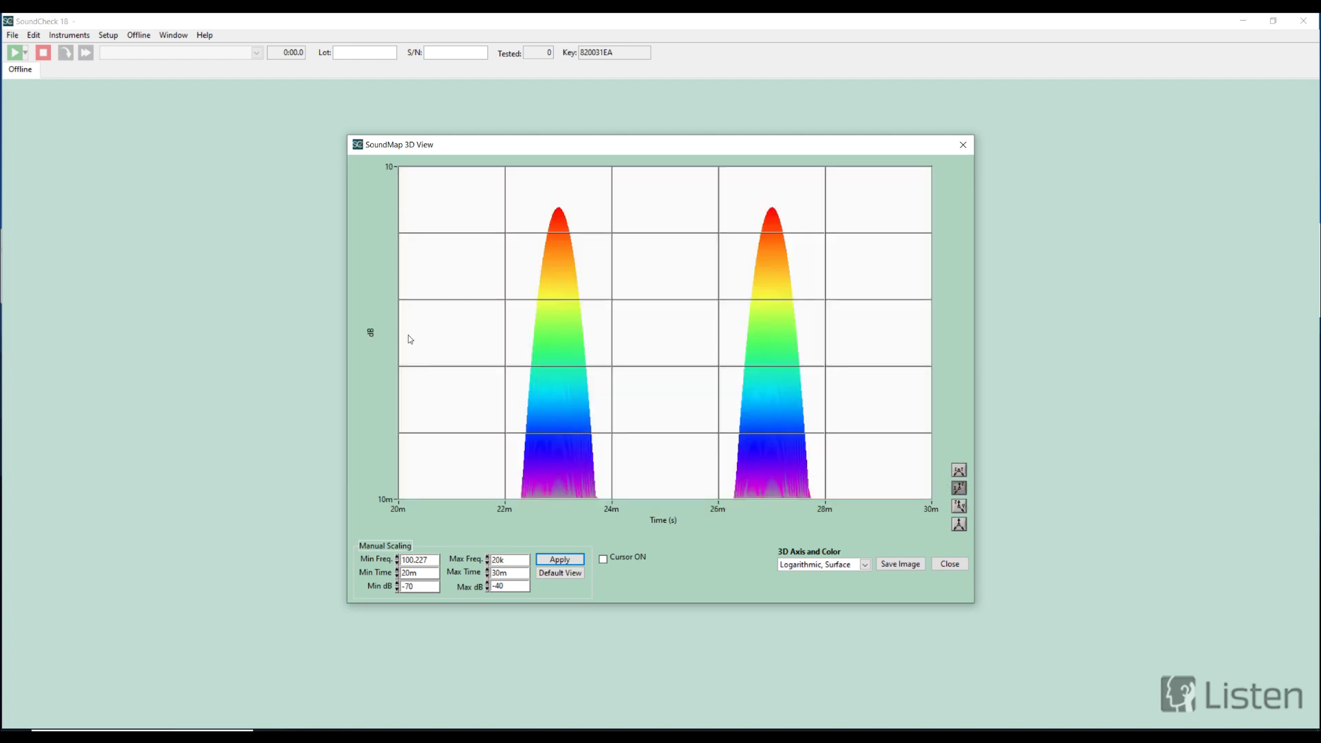
pyautogui.click(959, 505)
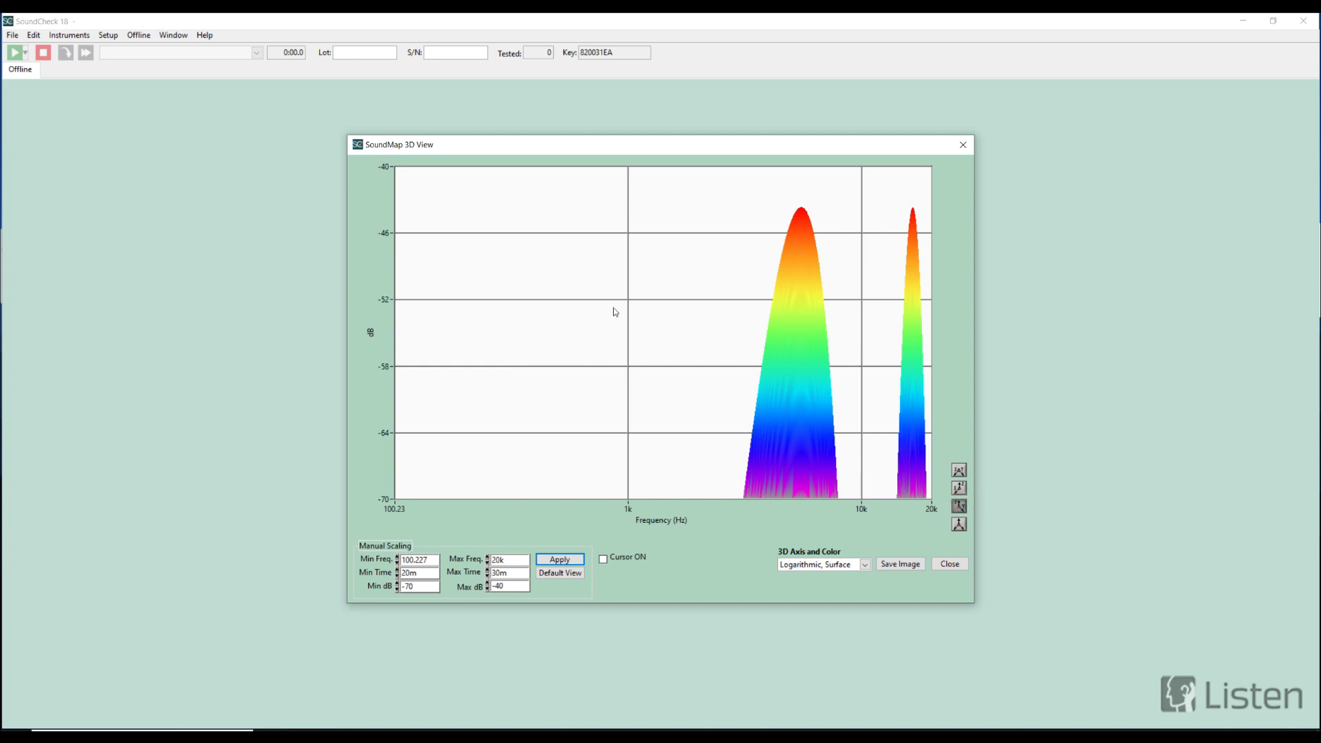
pyautogui.click(959, 524)
pyautogui.moveTo(758, 448)
pyautogui.mouseDown()
pyautogui.moveTo(778, 463)
pyautogui.moveTo(733, 434)
pyautogui.moveTo(758, 452)
pyautogui.moveTo(742, 481)
pyautogui.mouseUp()
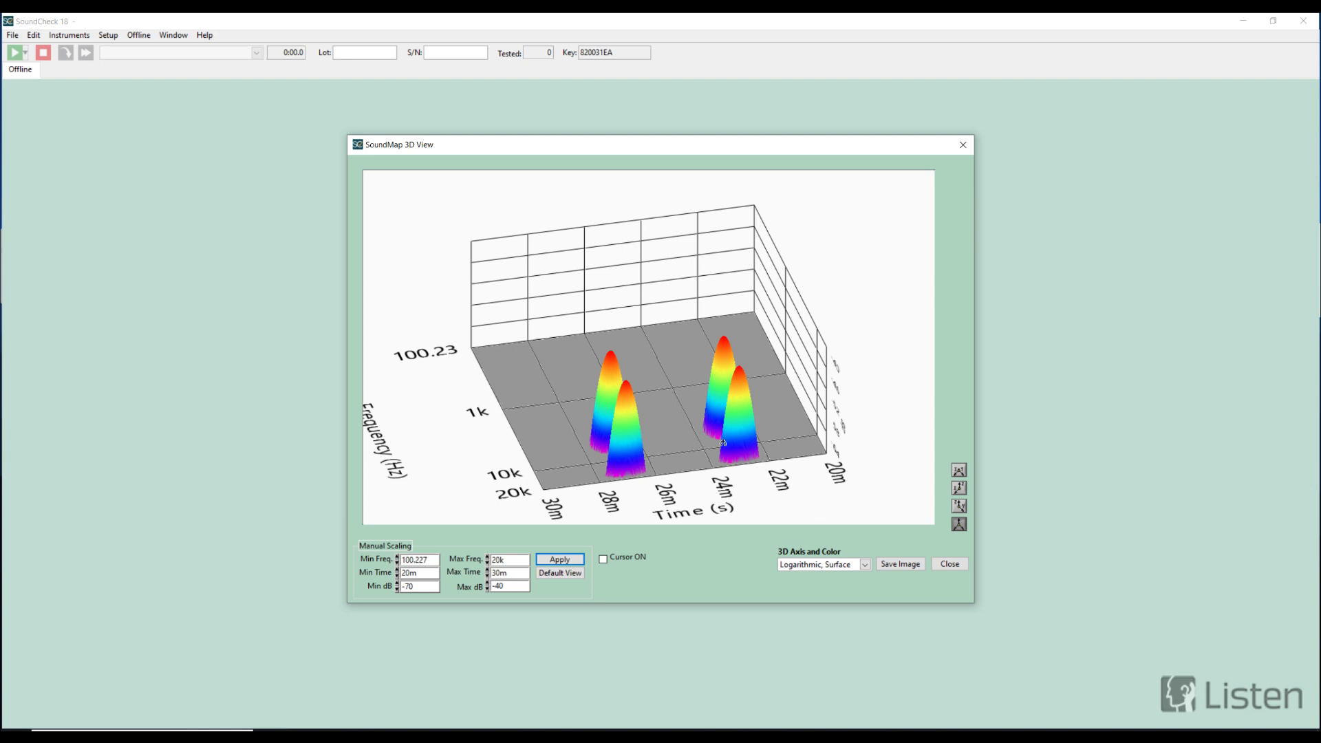
# Step: Set the 3D axis and color style to Linear, Surface and then to Logarithmic, Waterfall, and inspect the plot
pyautogui.click(826, 566)
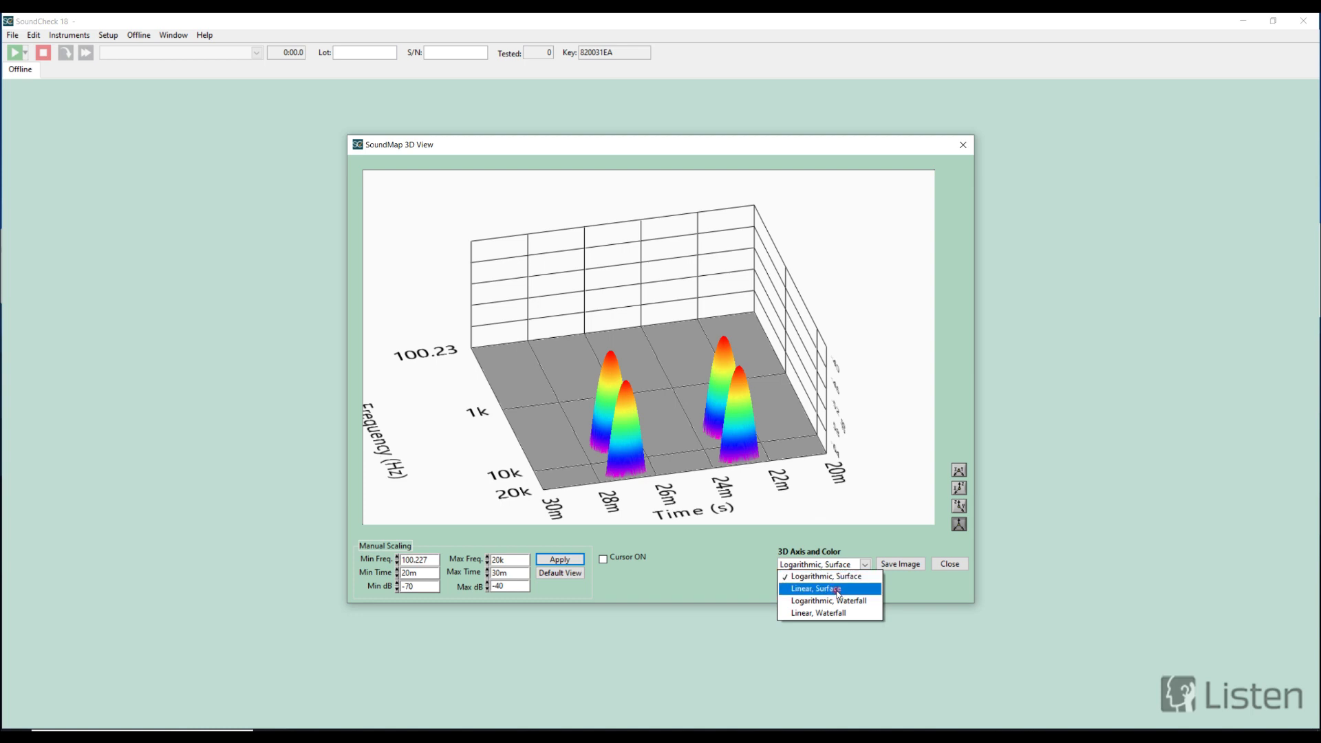
pyautogui.click(834, 589)
pyautogui.click(831, 566)
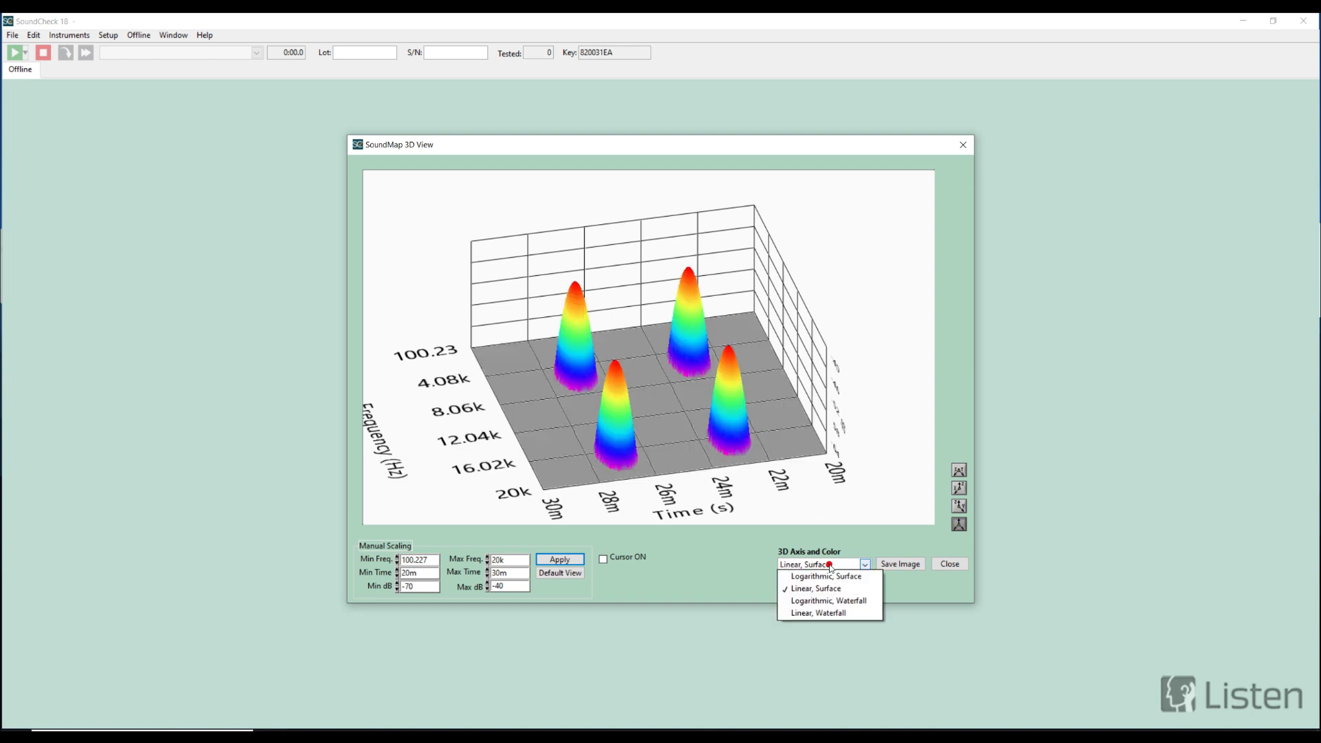
pyautogui.click(841, 601)
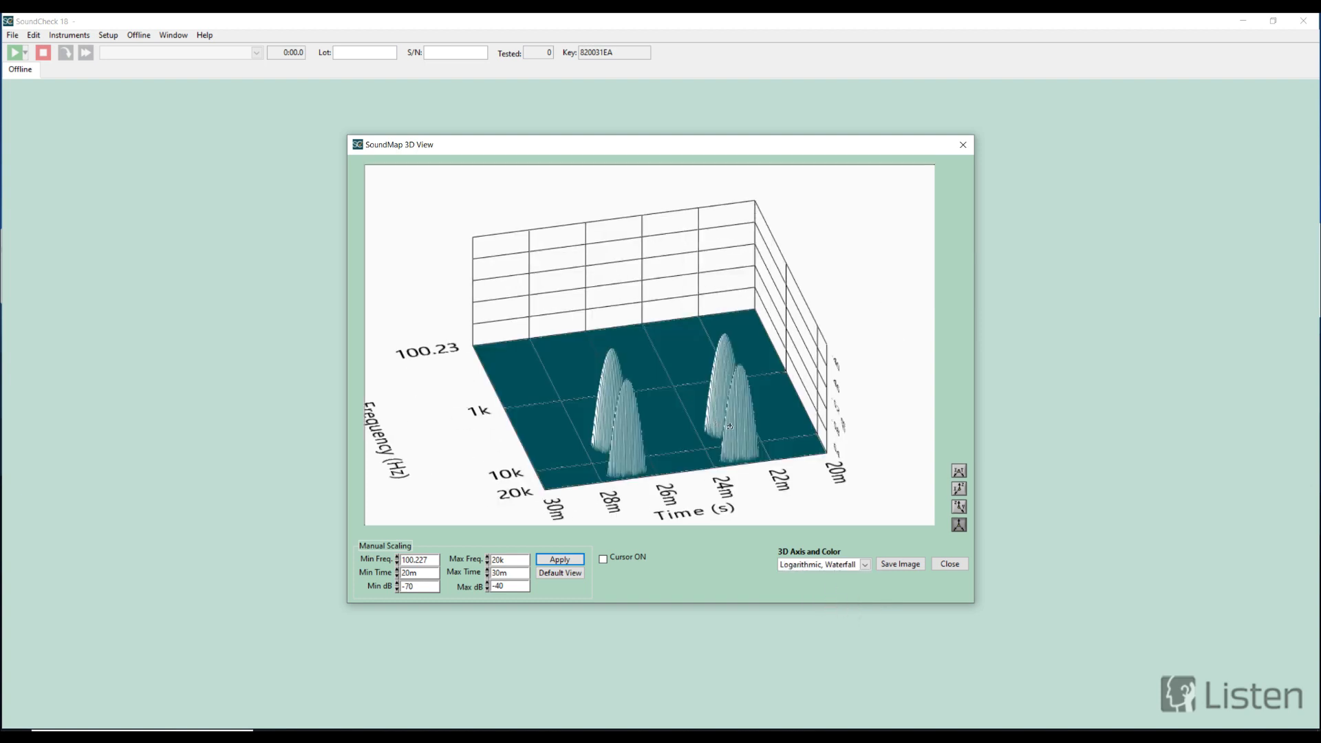
pyautogui.moveTo(720, 425); pyautogui.dragTo(750, 454)
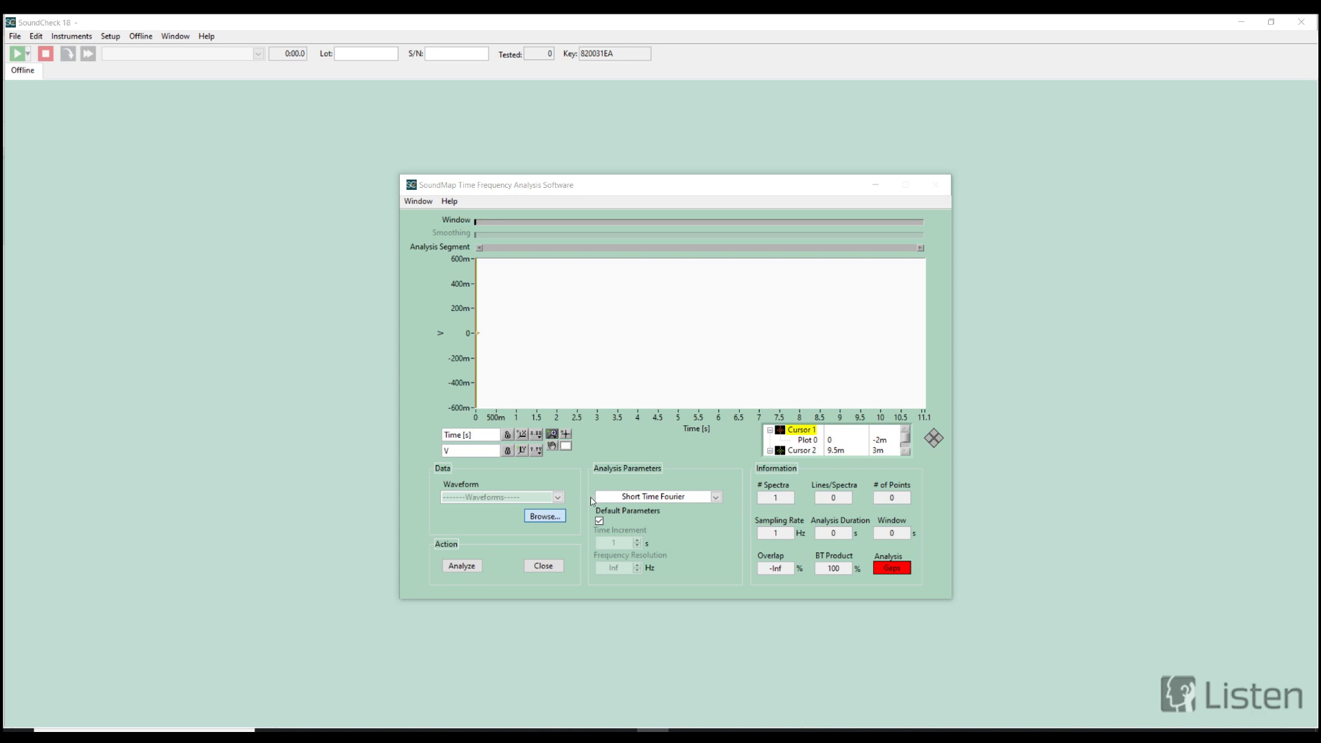
# Step: Load the waveform file p50 male speech 44.1kHz mono [L].wfm into the analysis tool
pyautogui.click(550, 516)
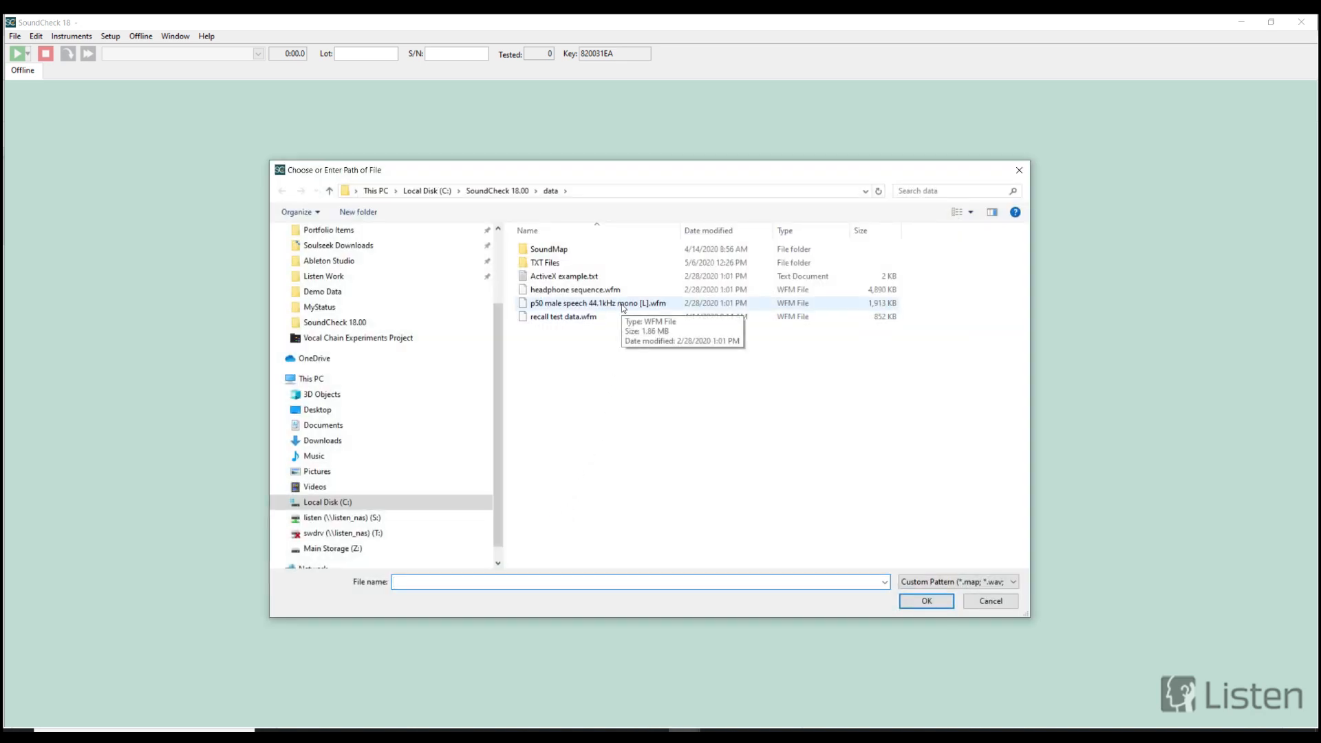
pyautogui.click(623, 308)
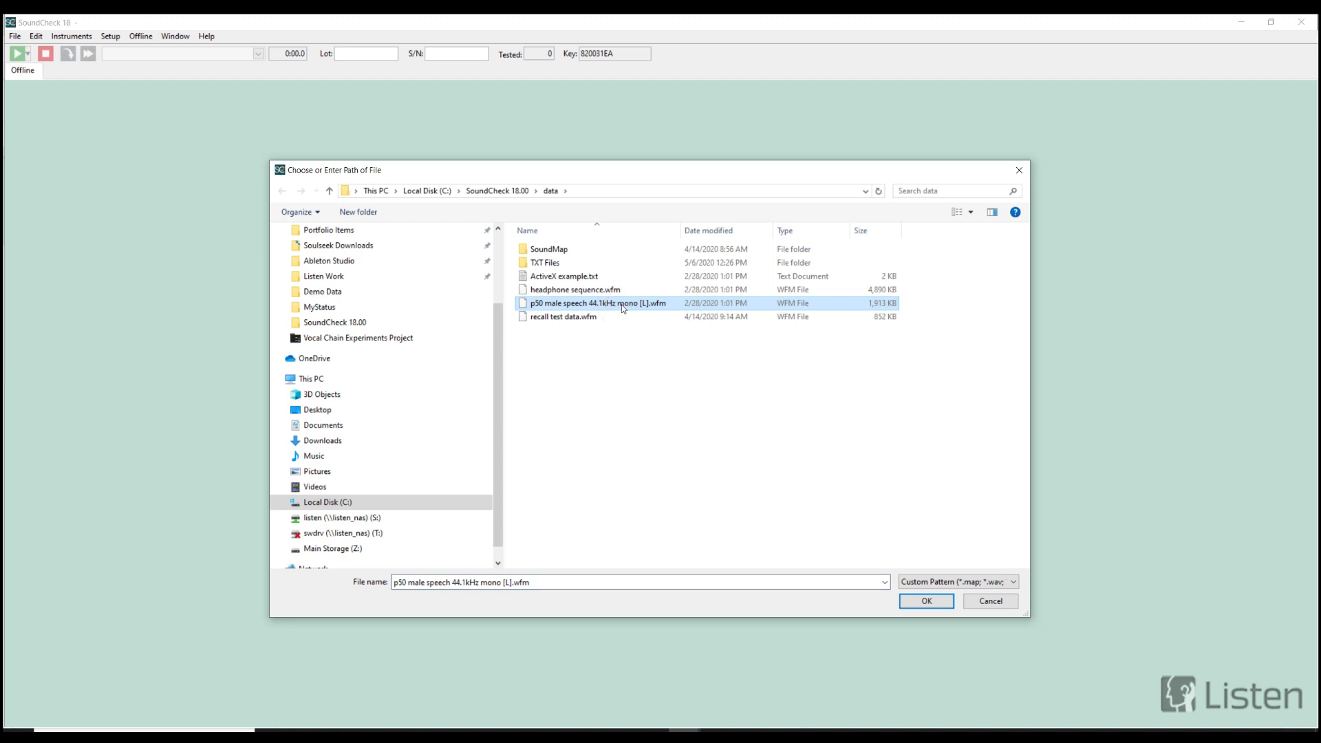
pyautogui.click(911, 608)
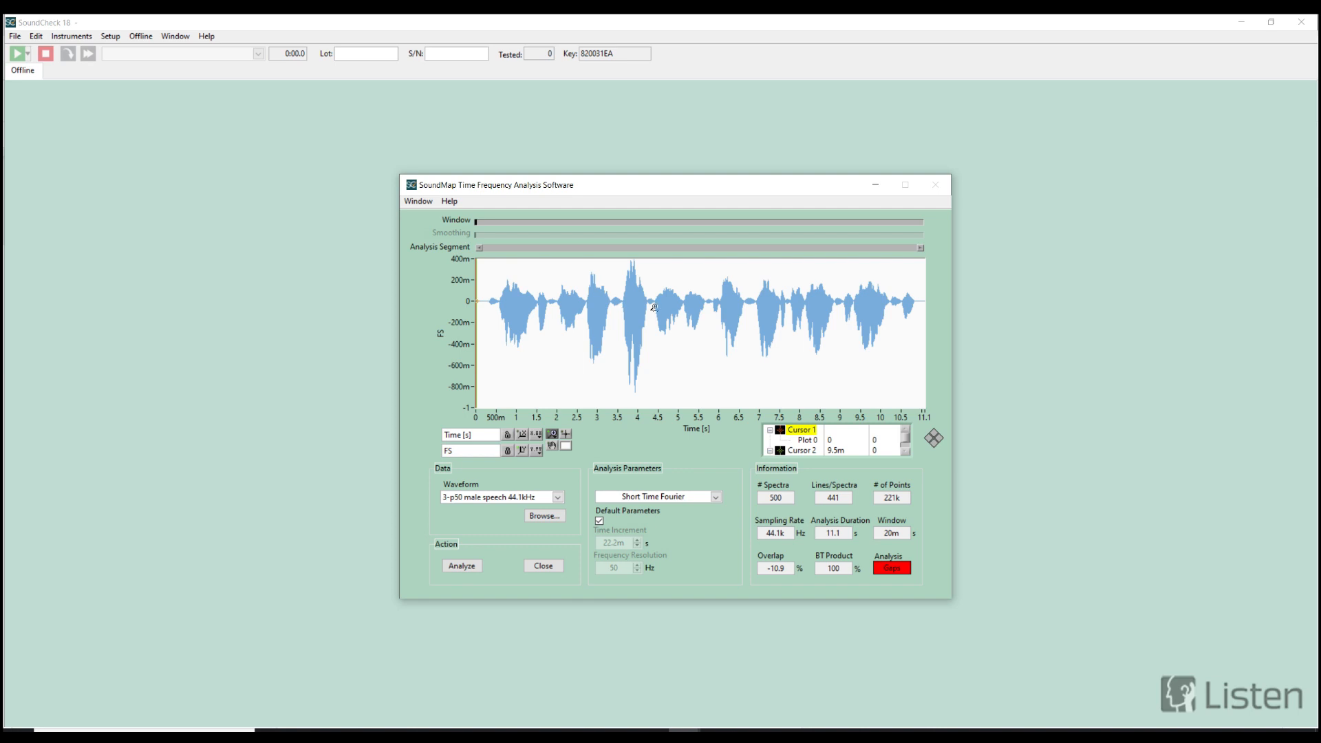
# Step: Limit the analysis segment to about 4.4 to 5.1 s of the speech waveform and run a Wavelet analysis on it
pyautogui.moveTo(653, 308); pyautogui.dragTo(684, 320)
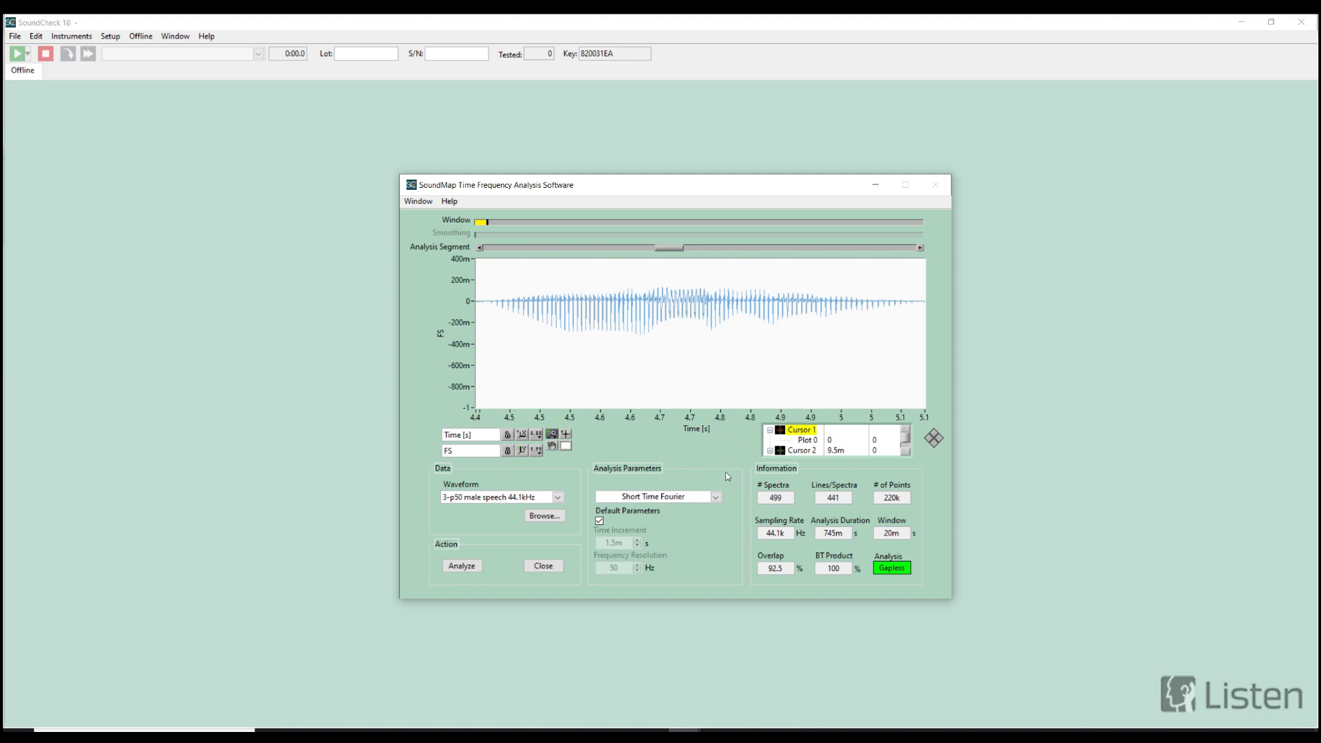
pyautogui.click(715, 497)
pyautogui.click(686, 544)
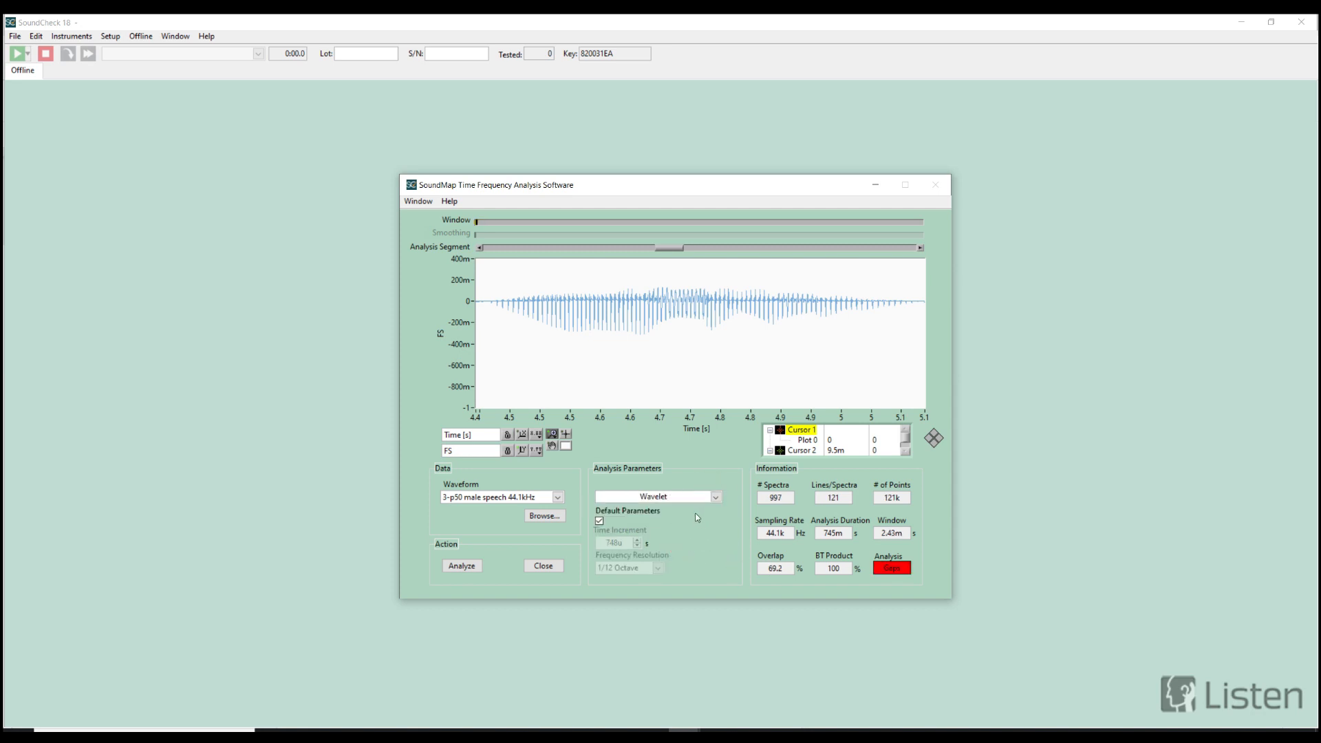
pyautogui.click(471, 568)
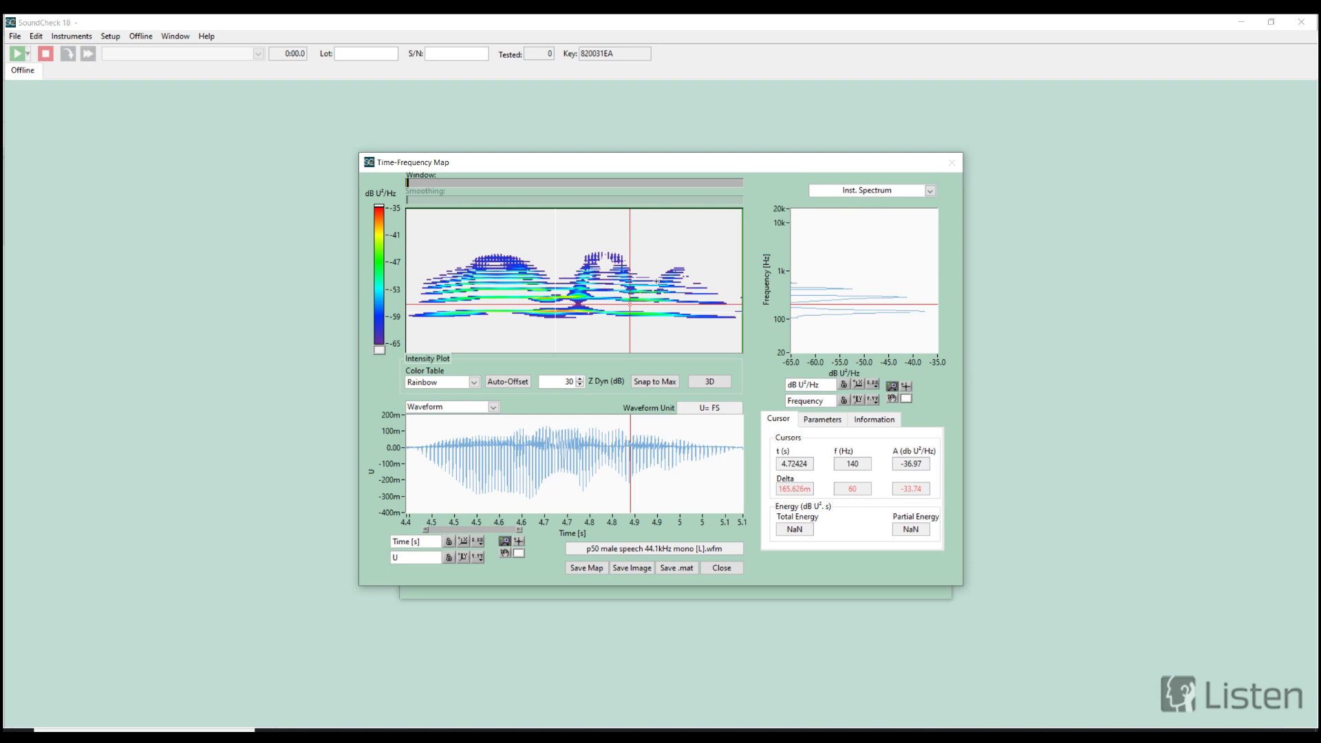
# Step: Adjust the cursor on the speech intensity map, open its 3D view and rotate the plot to inspect the peaks
pyautogui.moveTo(556, 252)
pyautogui.mouseDown()
pyautogui.moveTo(508, 253)
pyautogui.moveTo(562, 260)
pyautogui.mouseUp()
pyautogui.click(712, 385)
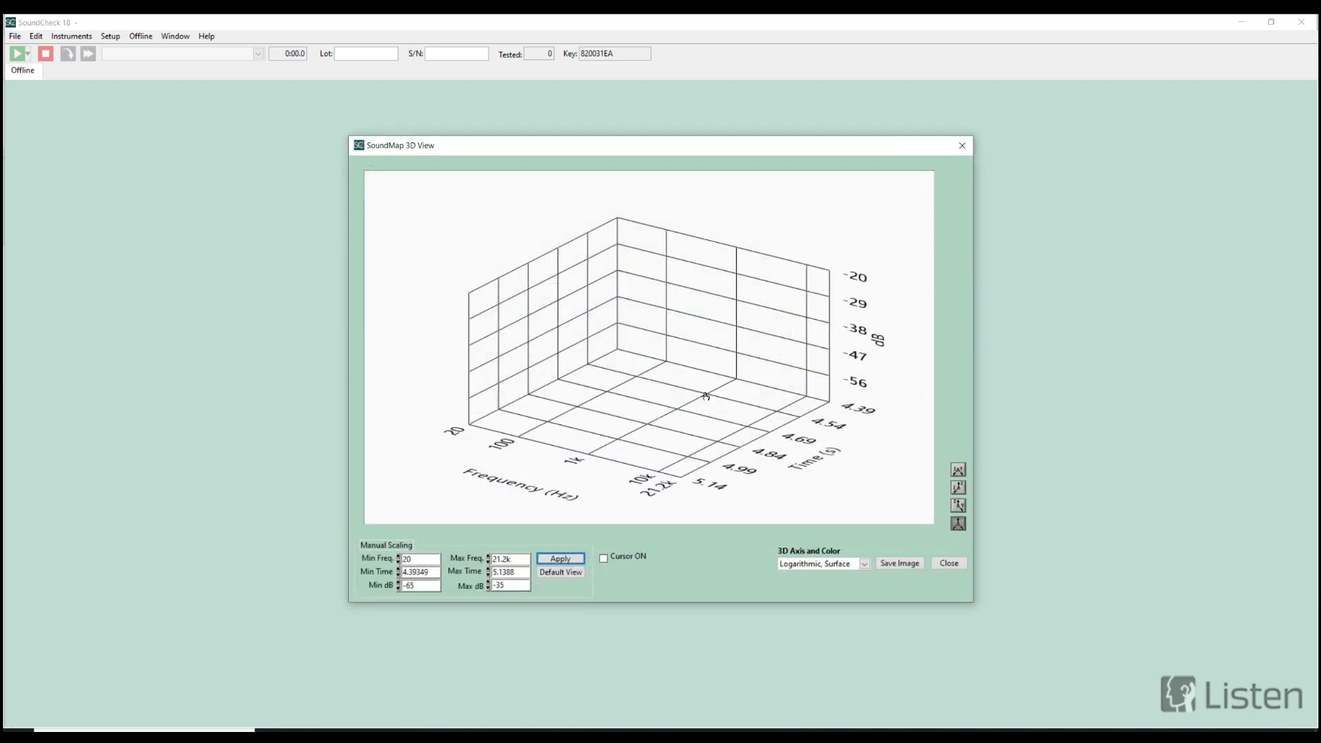
pyautogui.moveTo(708, 377); pyautogui.dragTo(675, 340)
pyautogui.moveTo(669, 390); pyautogui.dragTo(755, 366)
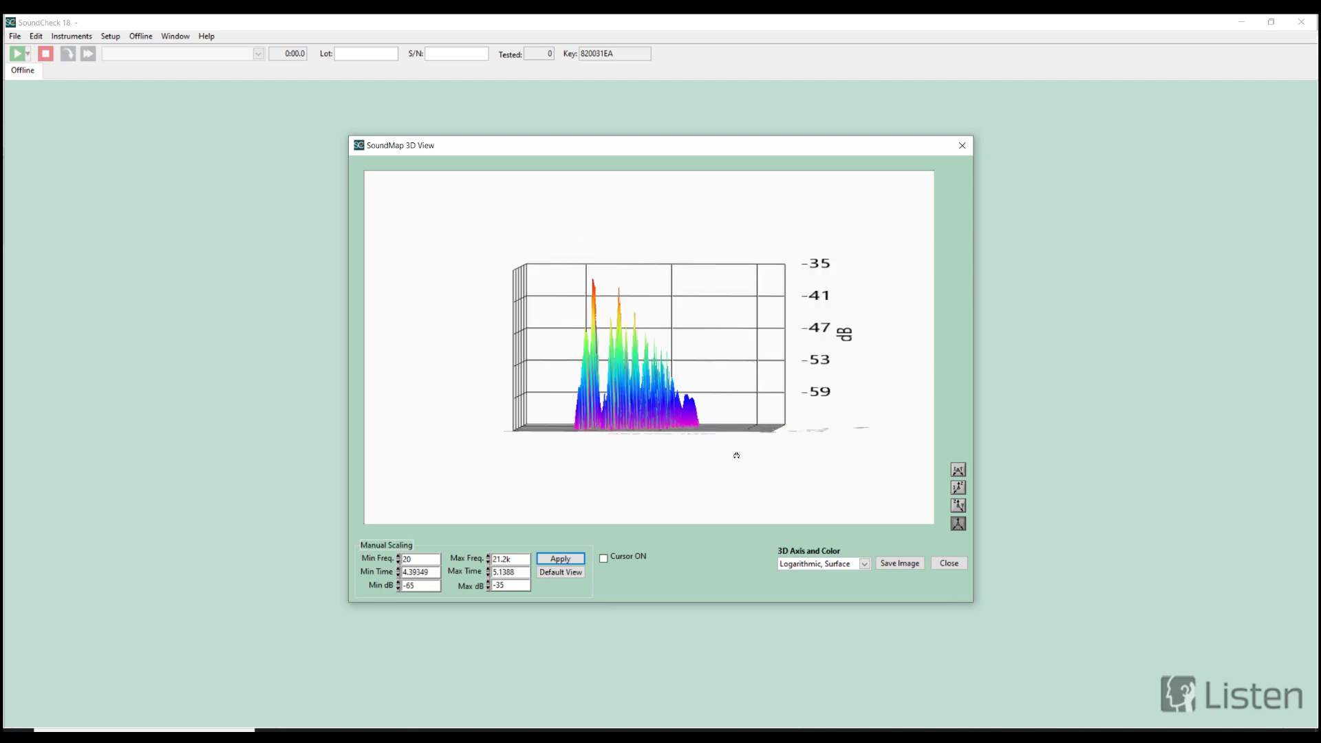